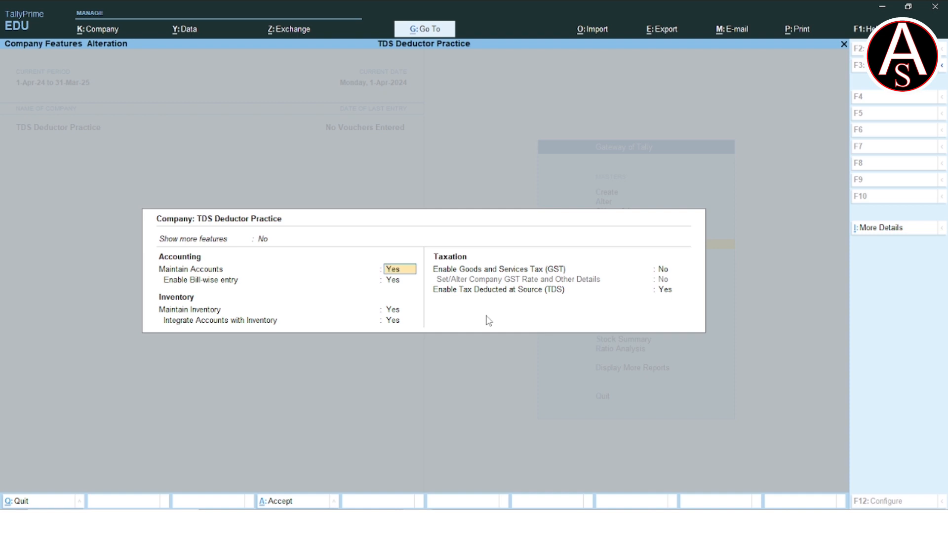
Keep Tax Deducted at Source enabled for the company, leave the TDS deductor details as they are, and save the features.
key(Return)
key(Return)
key(Return)
key(Return)
key(Return)
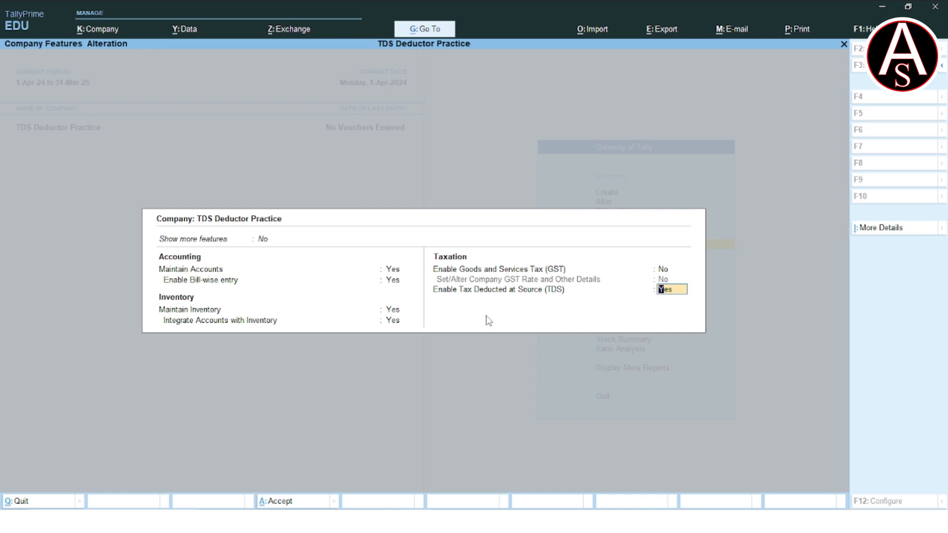
key(Return)
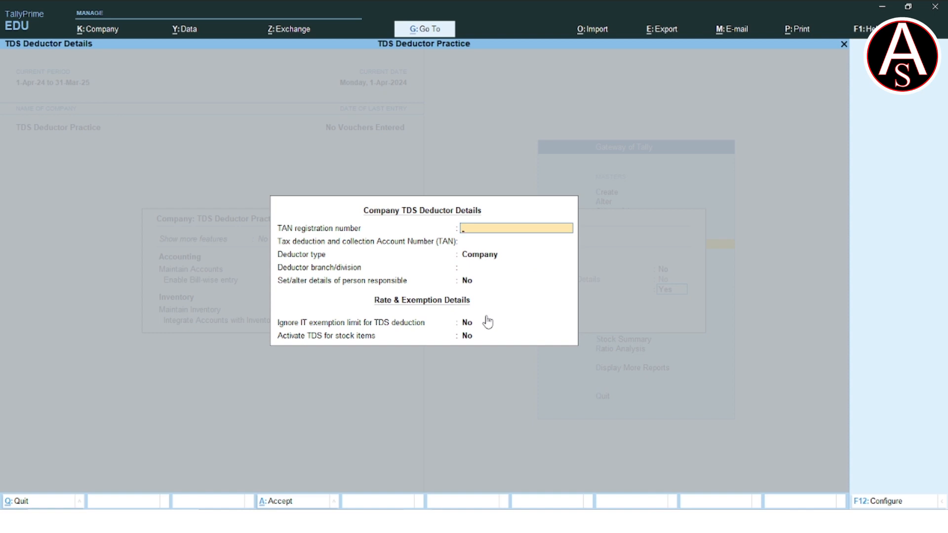
key(ctrl)
key(ctrl+a)
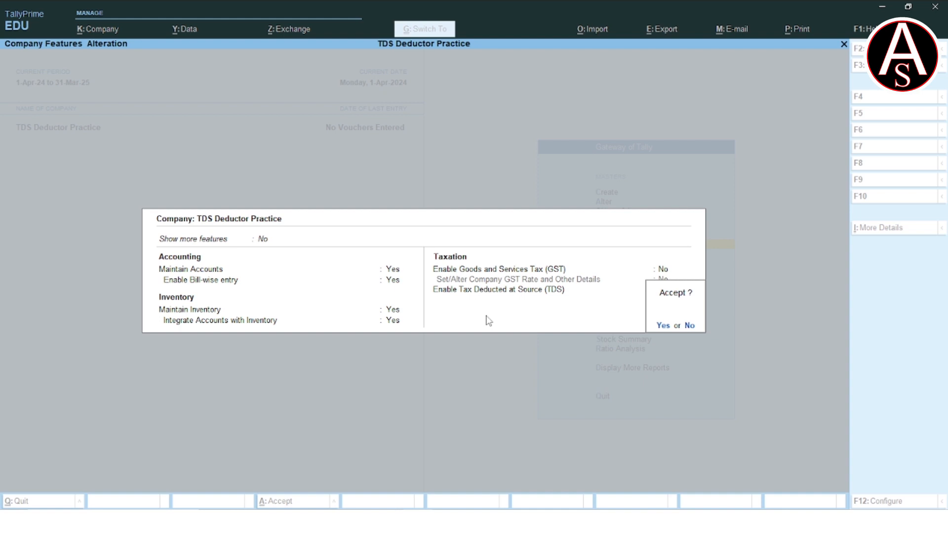
key(Return)
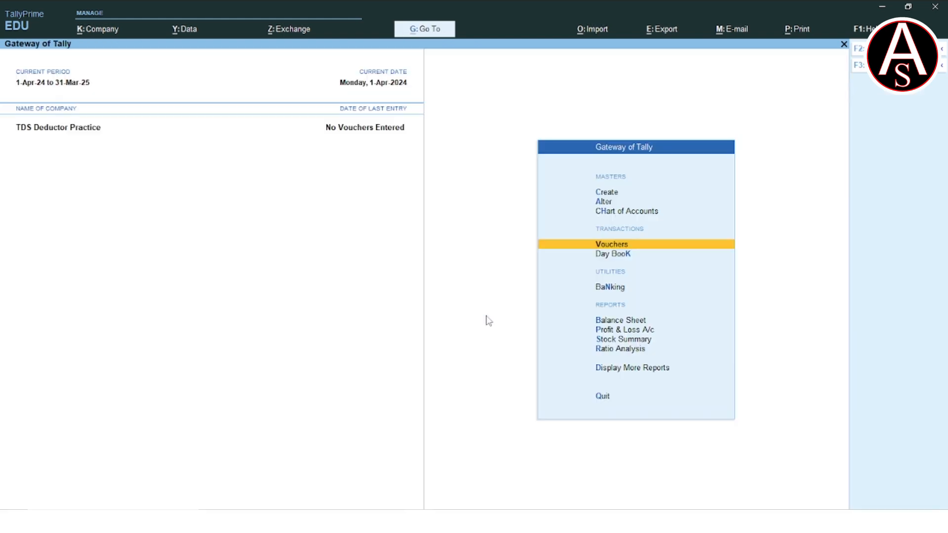
Start a new purchase voucher and set its mode to Accounting Invoice.
key(Return)
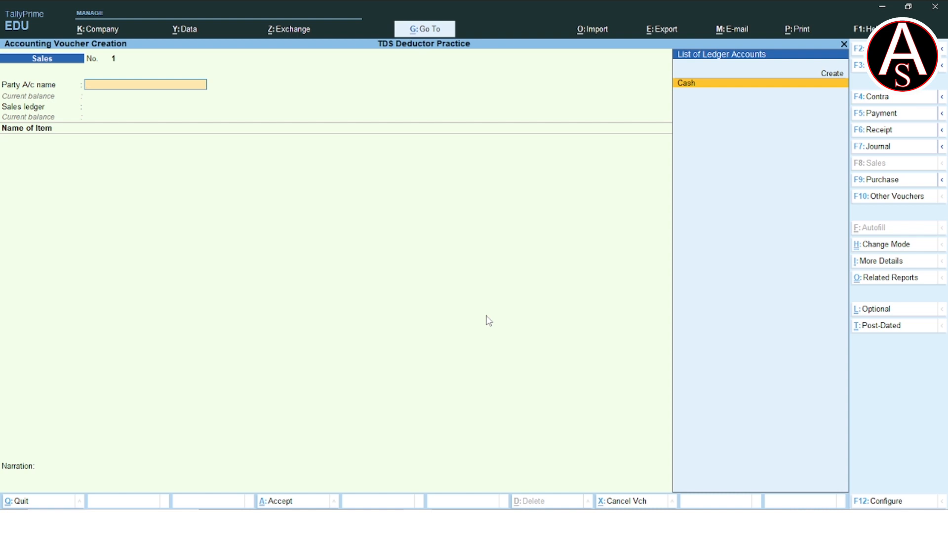
key(F9)
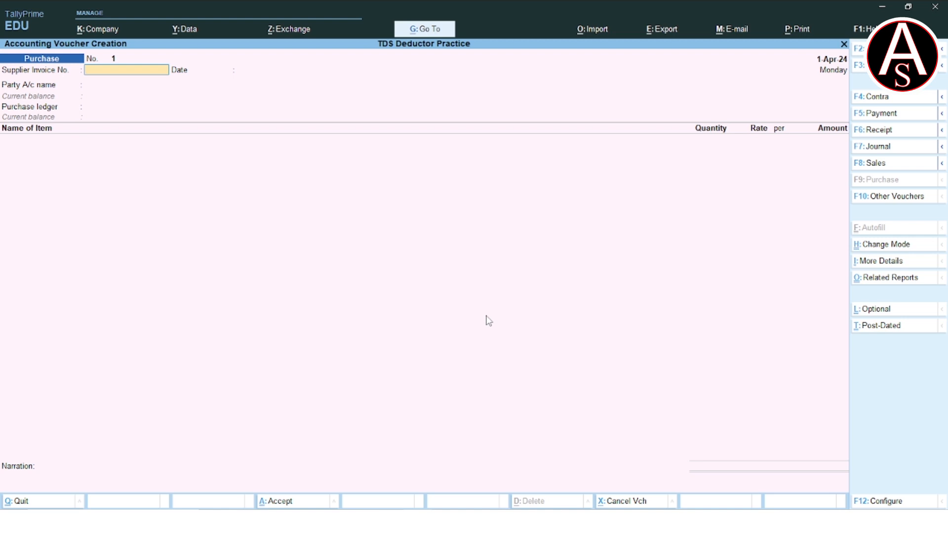
text(h)
key(BackSpace)
key(ctrl+h)
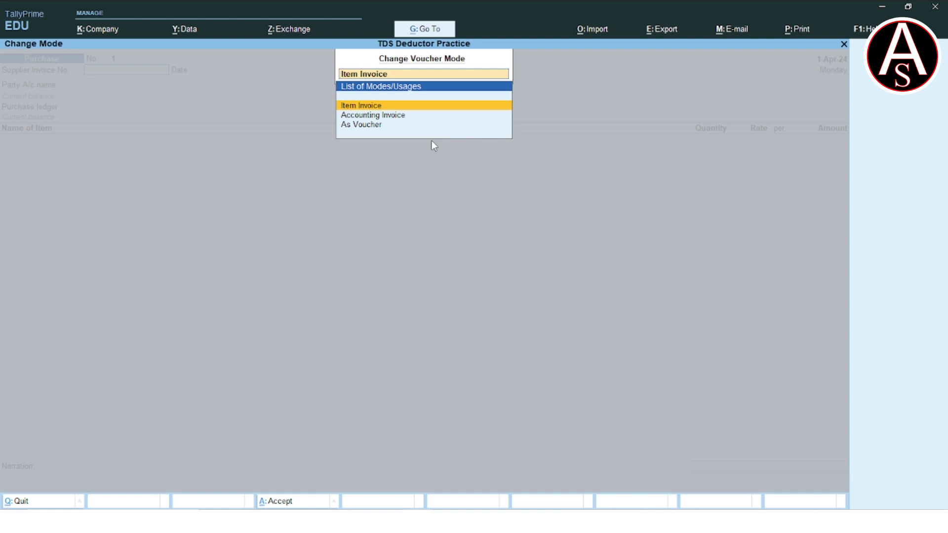
key(Down)
key(Return)
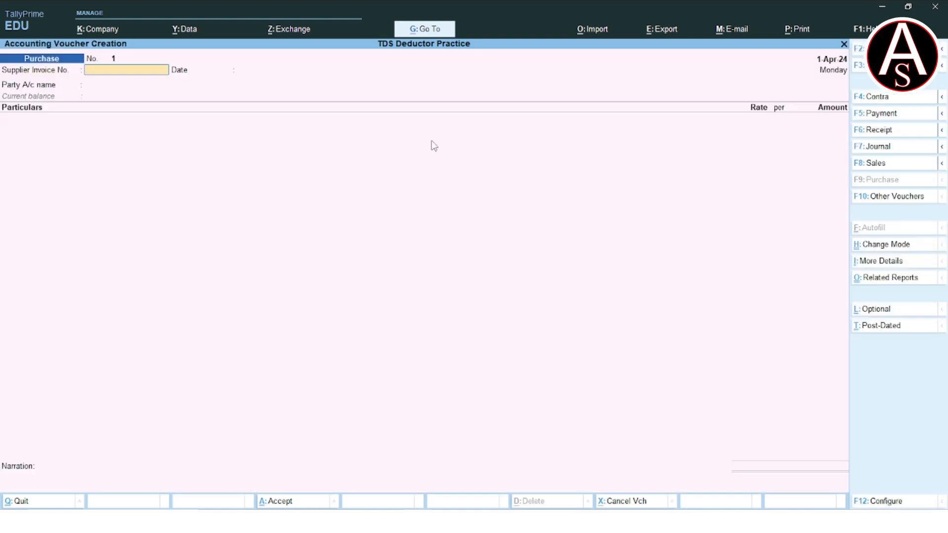
Keep the voucher in Accounting Invoice mode and enter supplier invoice number 1 dated 1-Apr-24.
text(h)
key(ctrl+h)
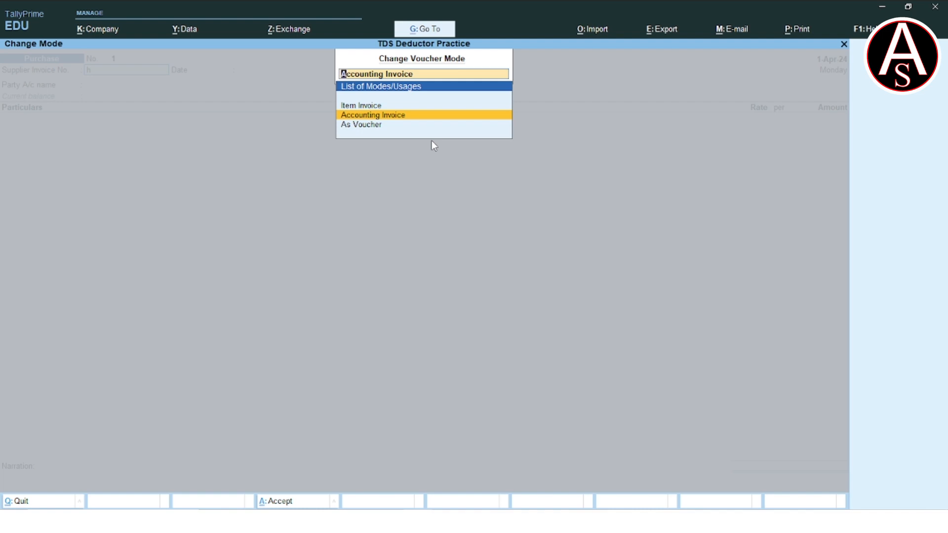
key(Return)
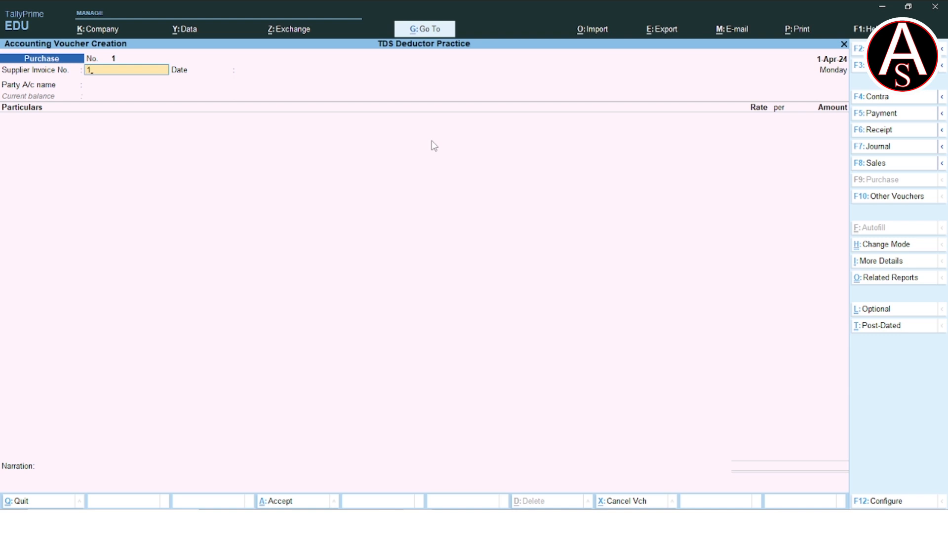
key(Return)
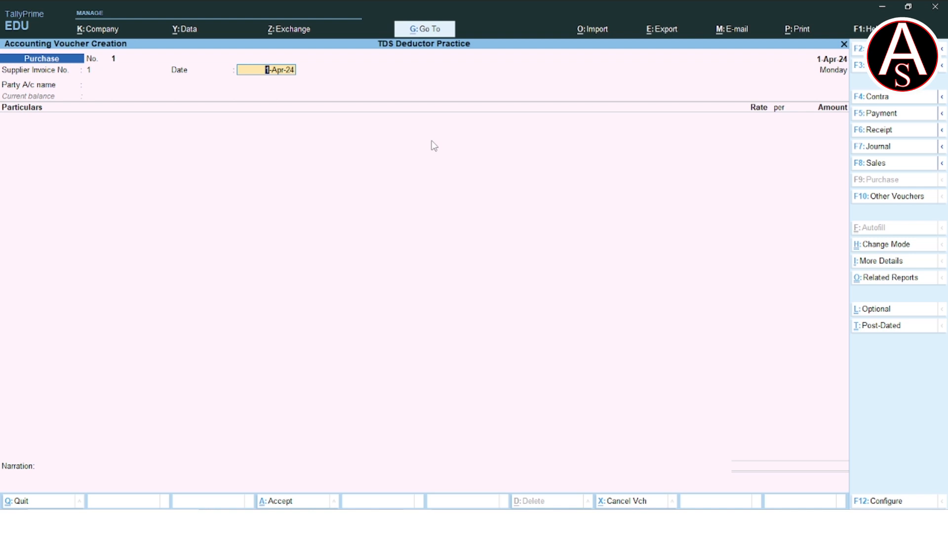
key(Return)
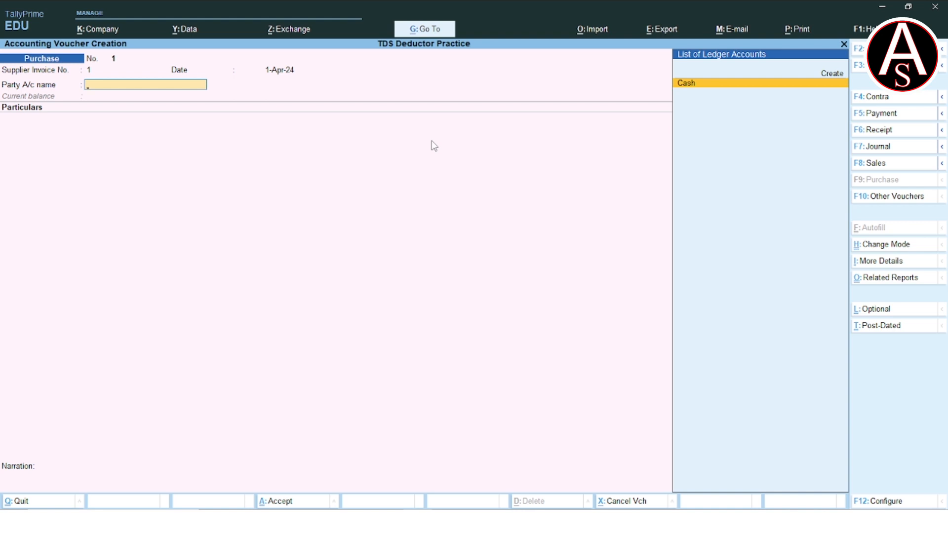
Create a party ledger named Aman Training Center under Sundry Creditors, maintaining balances bill-by-bill without a credit days check.
key(Up)
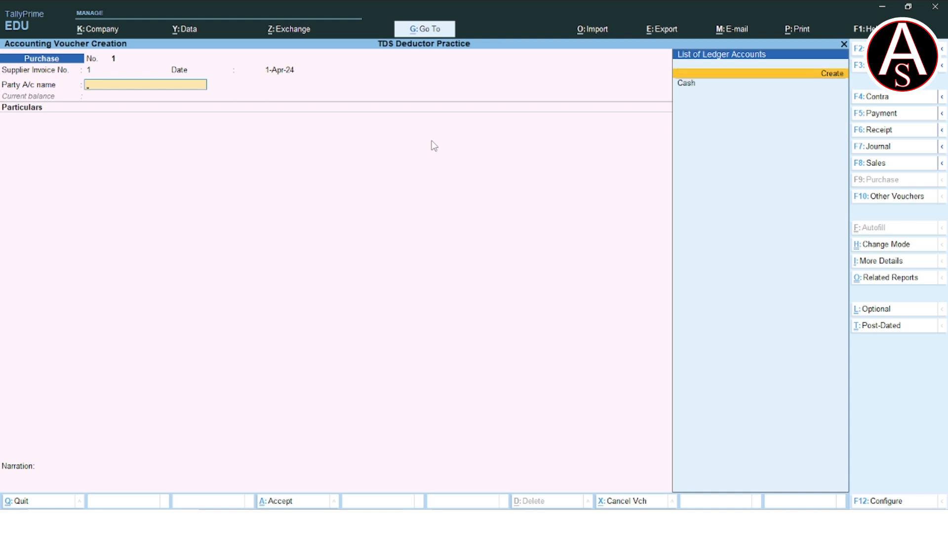
key(Return)
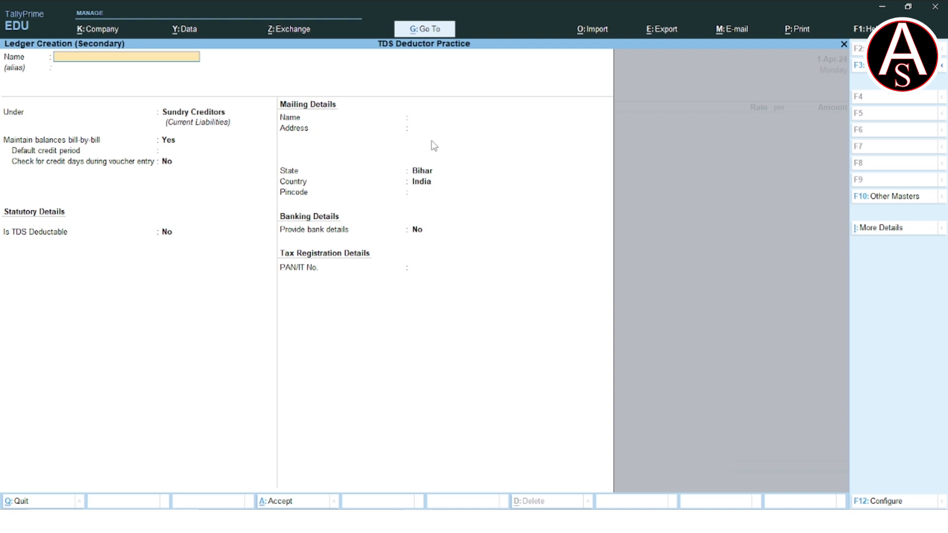
text(Aman Training Center)
key(Return)
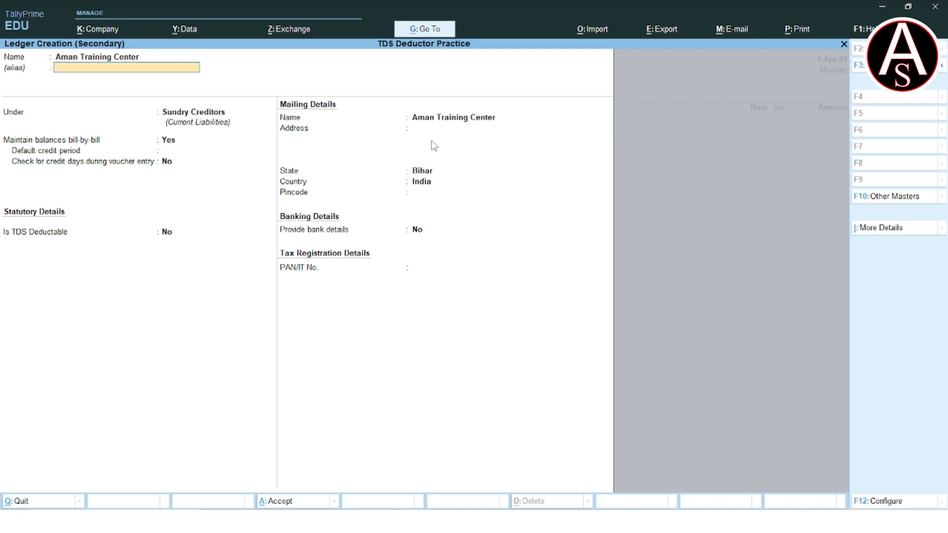
key(Return)
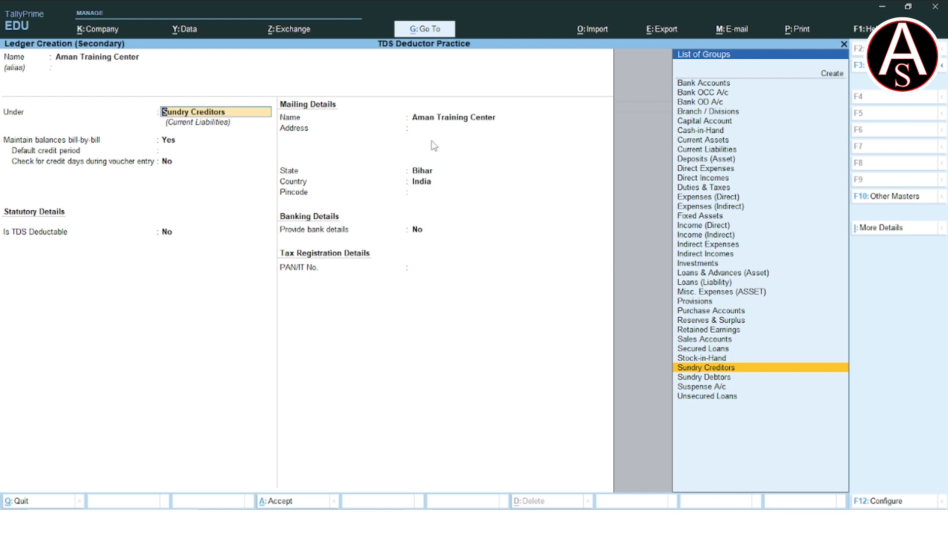
key(Return)
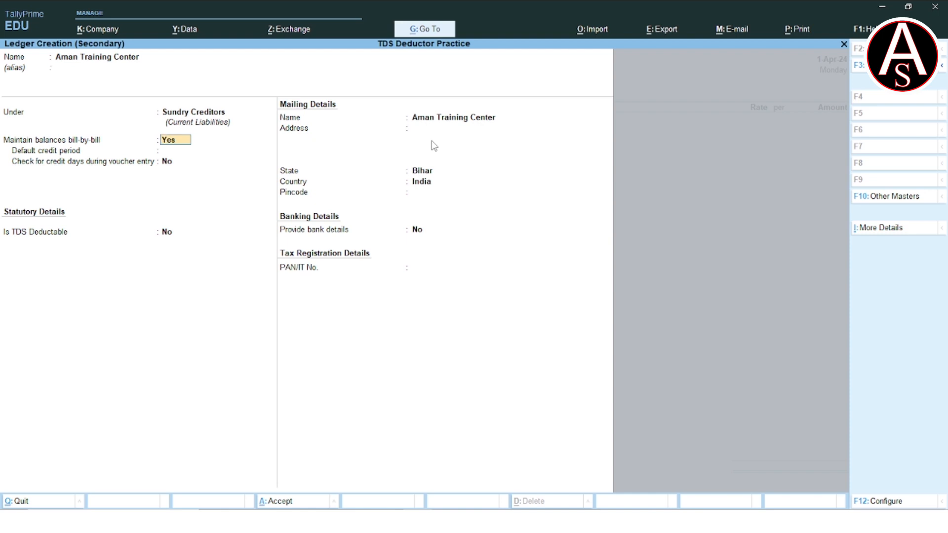
key(Return)
key(Return)
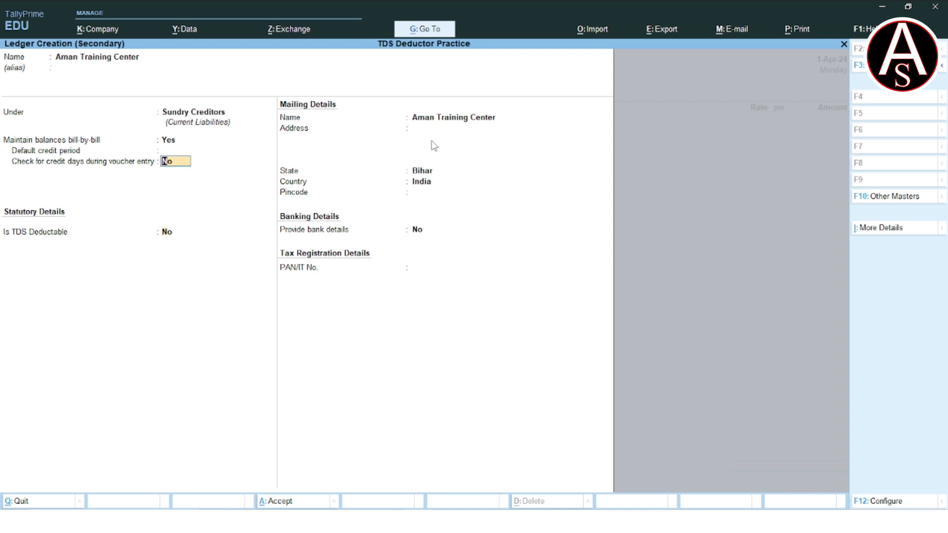
key(Return)
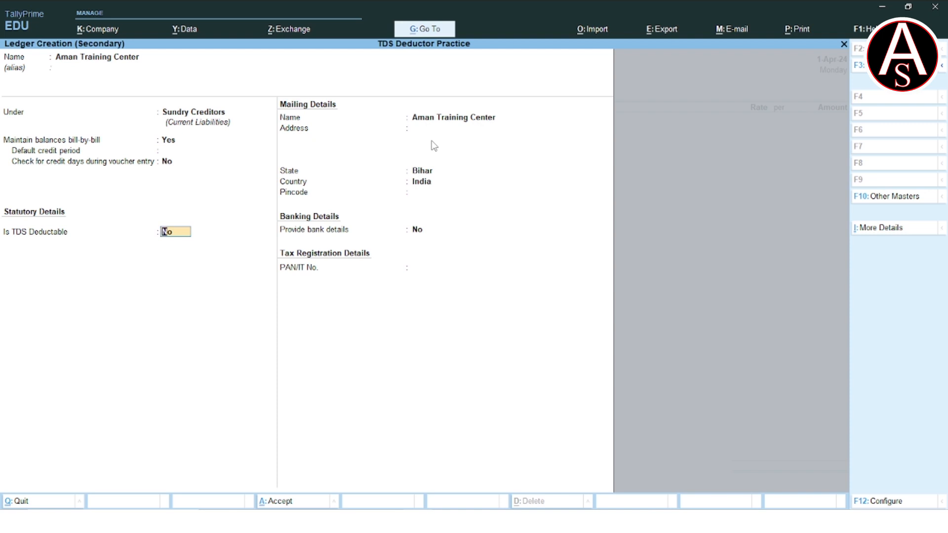
Make the party ledger TDS deductable with deductee type Individual/HUF - Resident and TDS deducted in the same voucher.
text(y)
key(Return)
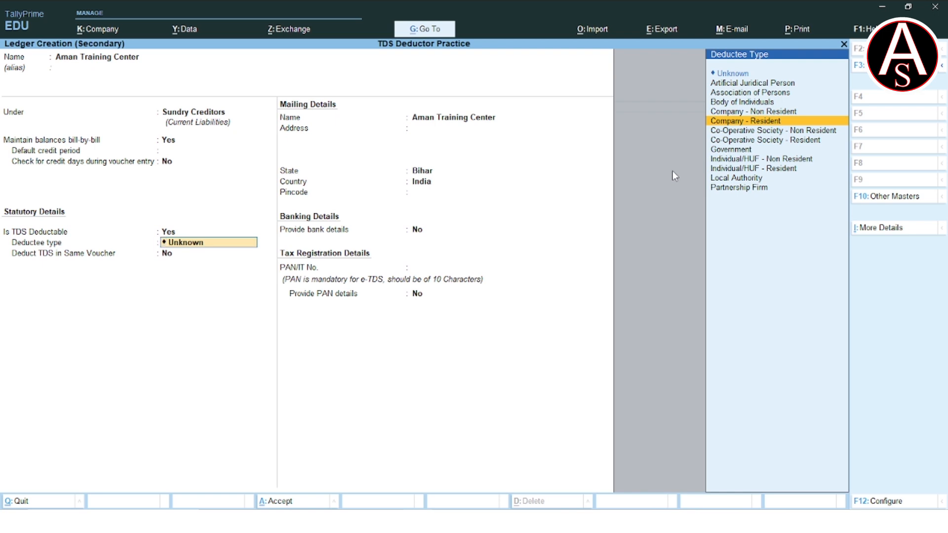
key(Down)
key(Down)
key(Down)
key(Down)
key(Down)
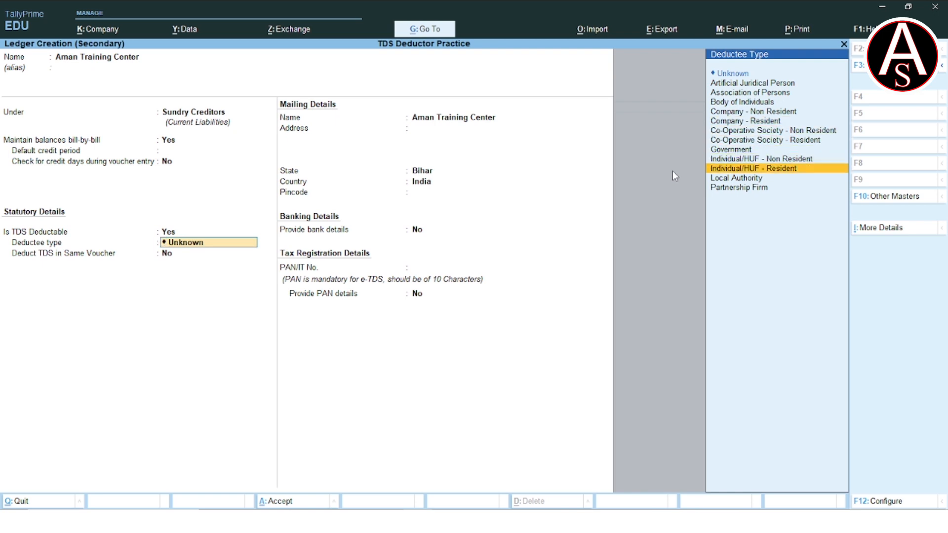
key(Return)
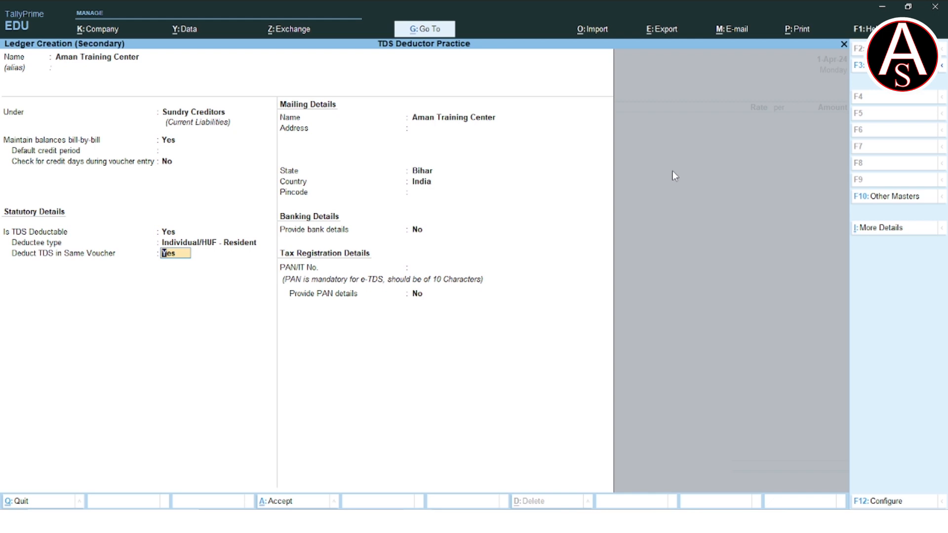
key(Return)
Enter the party's PAN/IT number, save the ledger, and accept the receipt details blank.
key(Return)
key(Return)
key(Return)
key(Return)
key(Return)
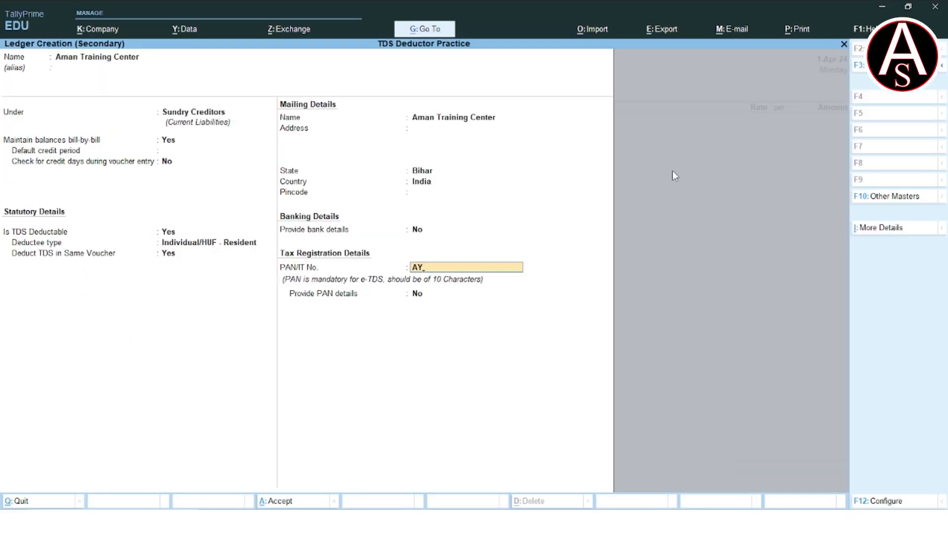
text(MPD8450E)
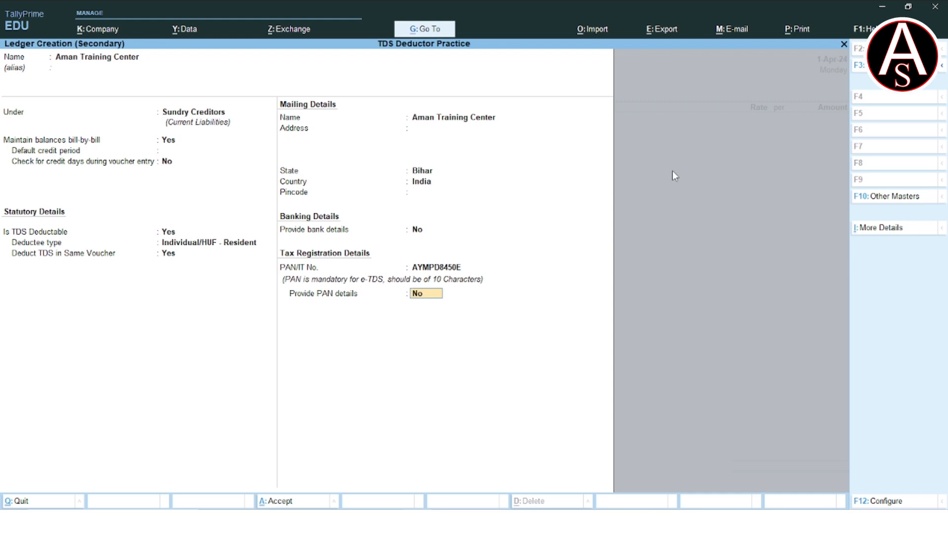
key(Return)
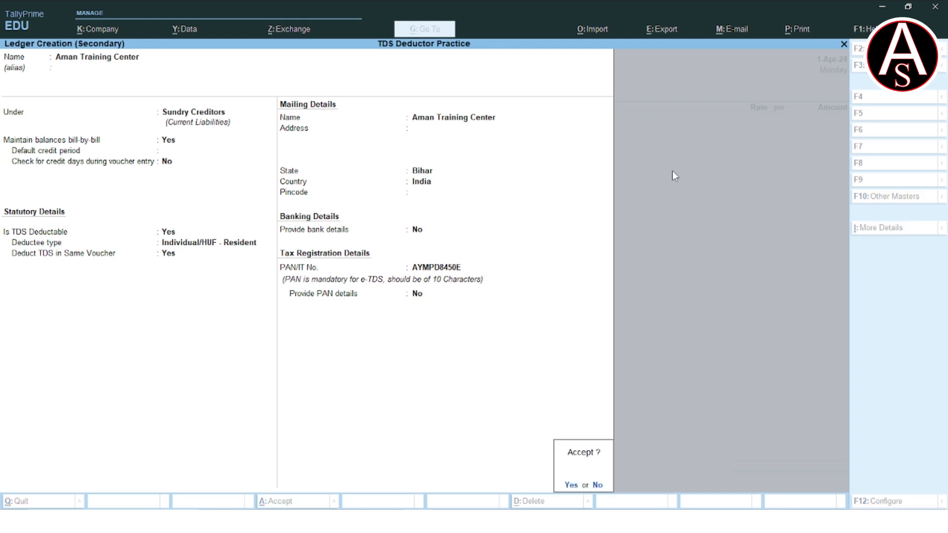
key(Return)
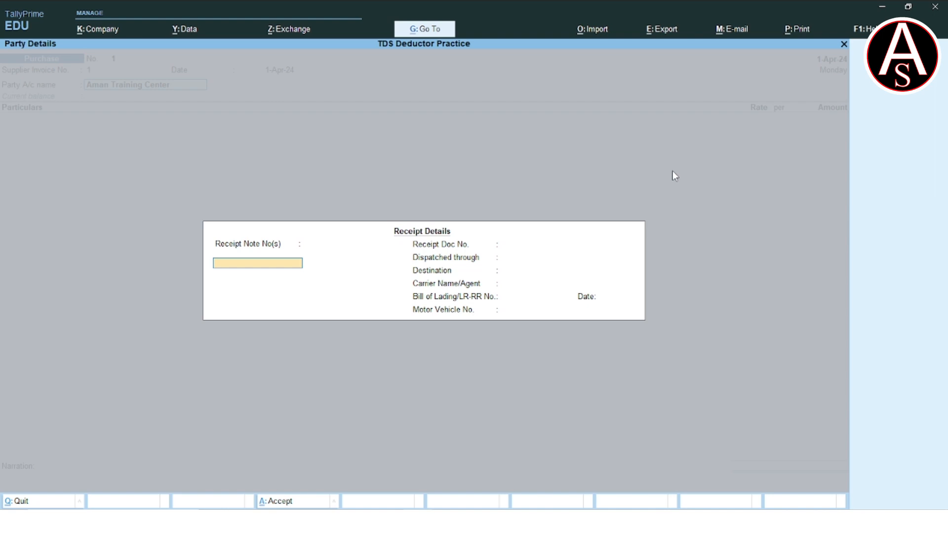
key(ctrl+a)
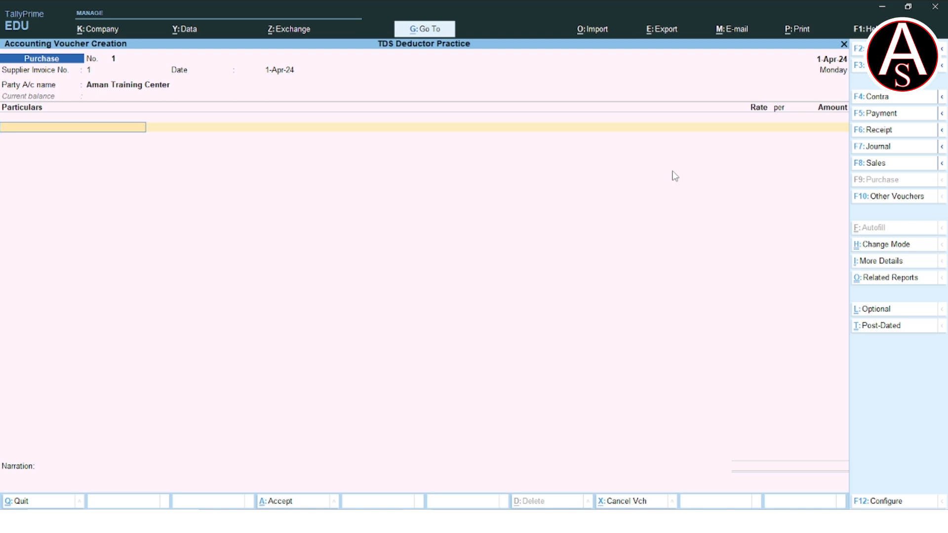
Start a new ledger named Computer Training Fees in the voucher's particulars and group it under Indirect Expenses.
key(alt+c)
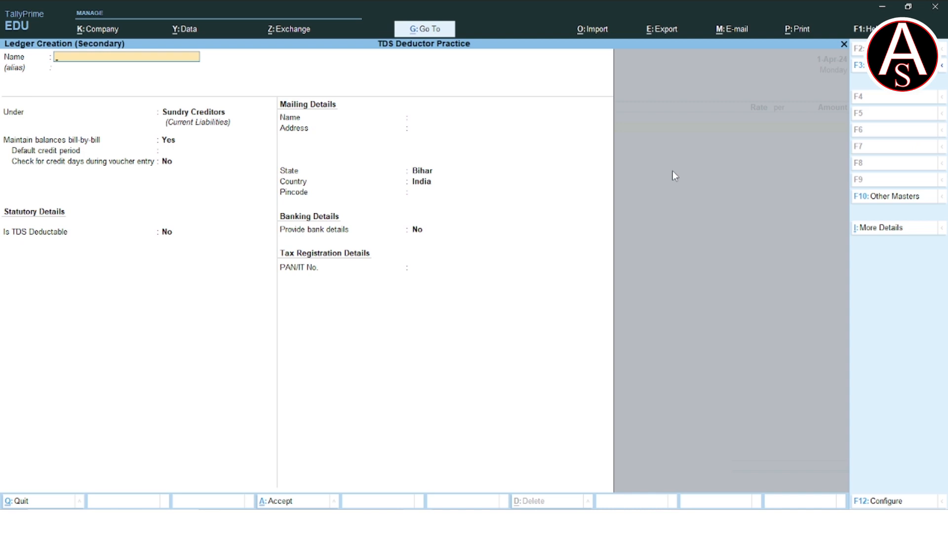
text(Computer Training Fees)
key(Return)
key(Return)
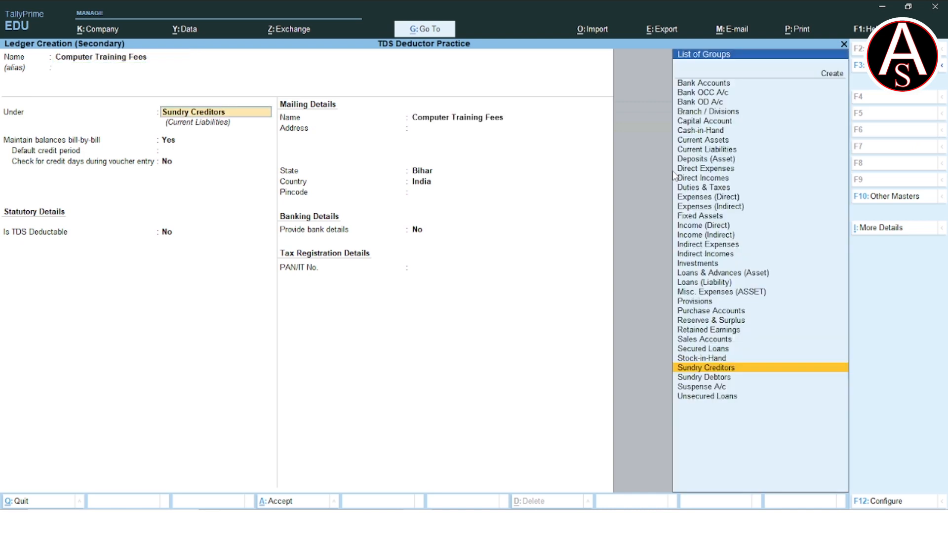
text(In)
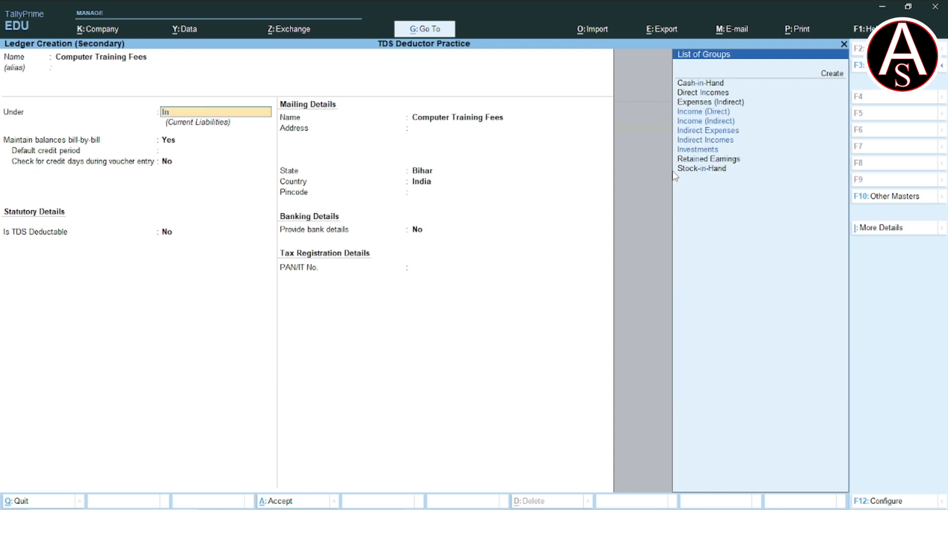
key(Down)
key(Down)
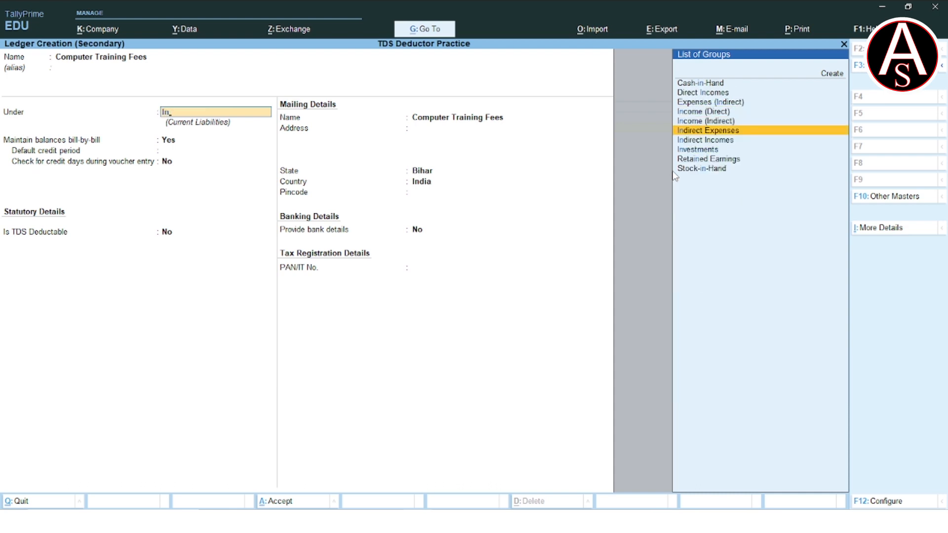
key(Return)
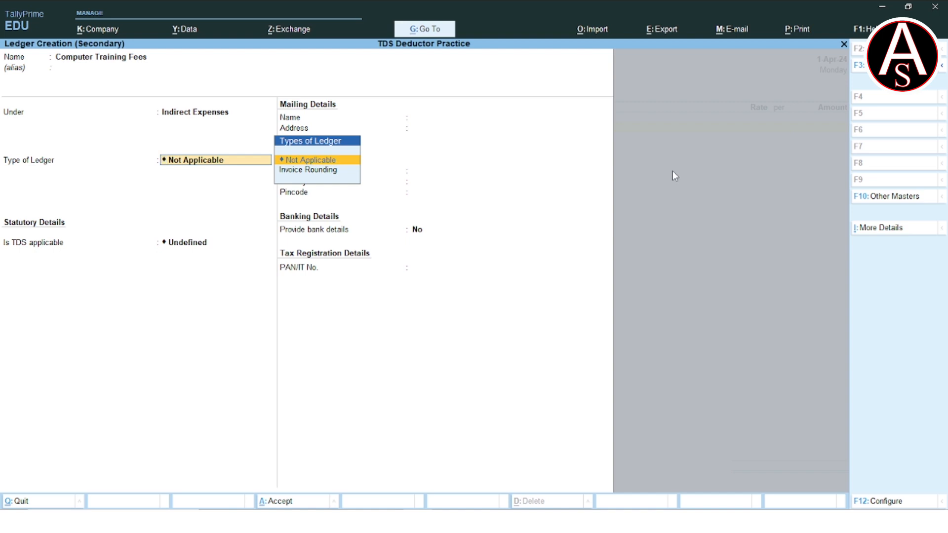
Keep the fees ledger's type as Not Applicable and set TDS to Applicable.
key(Return)
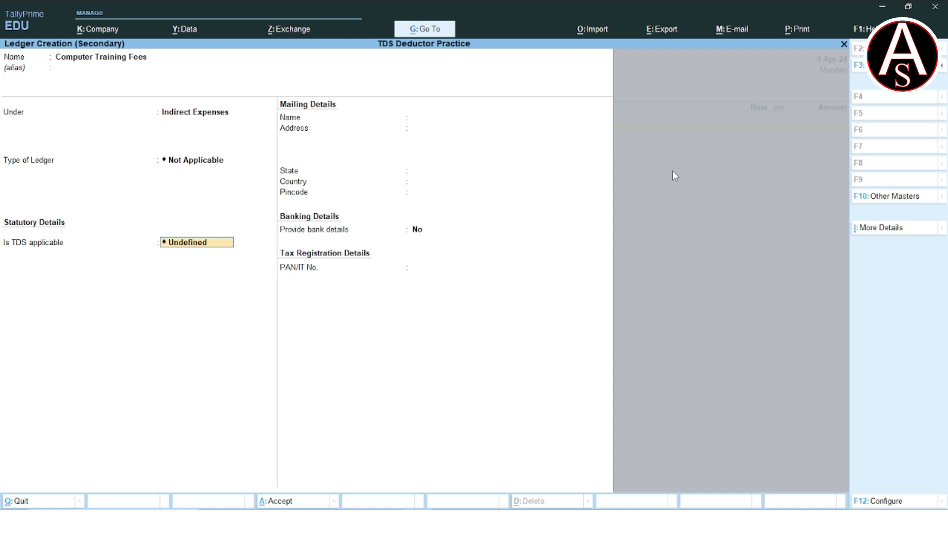
text(A)
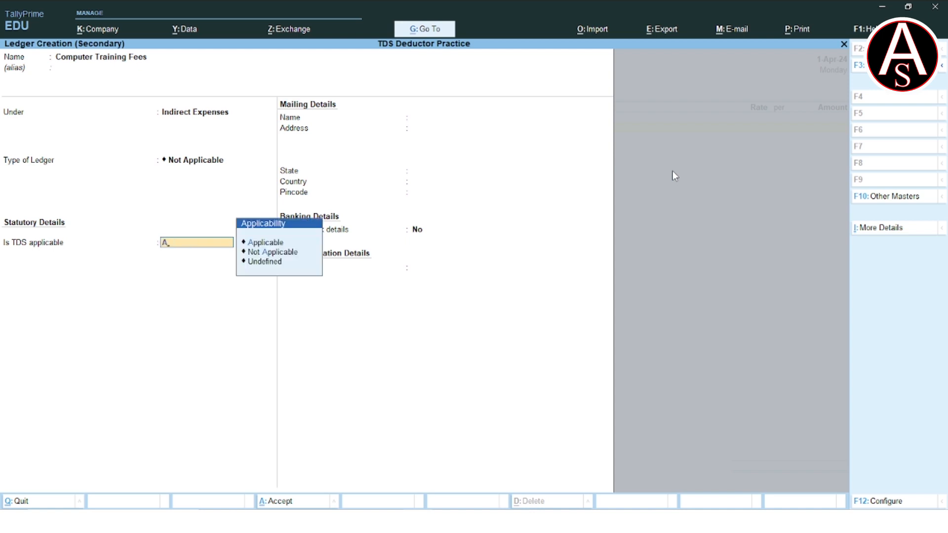
key(Return)
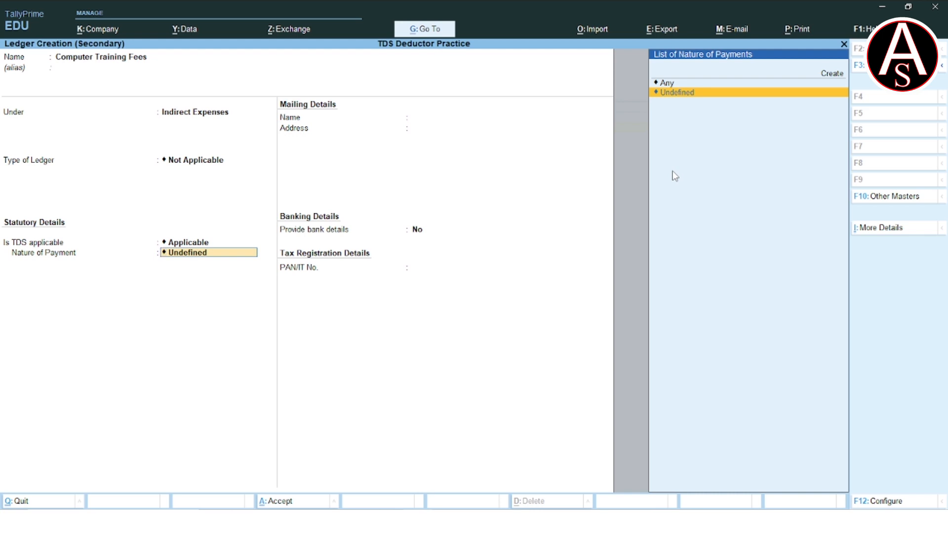
Create a new nature of payment for the fees ledger, named Fees for Professional Servces.
key(Up)
key(Up)
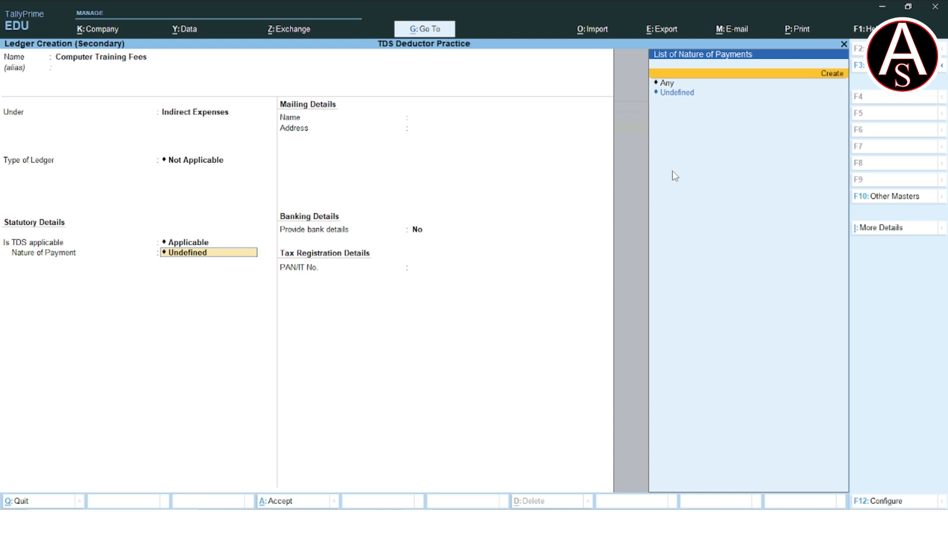
key(Return)
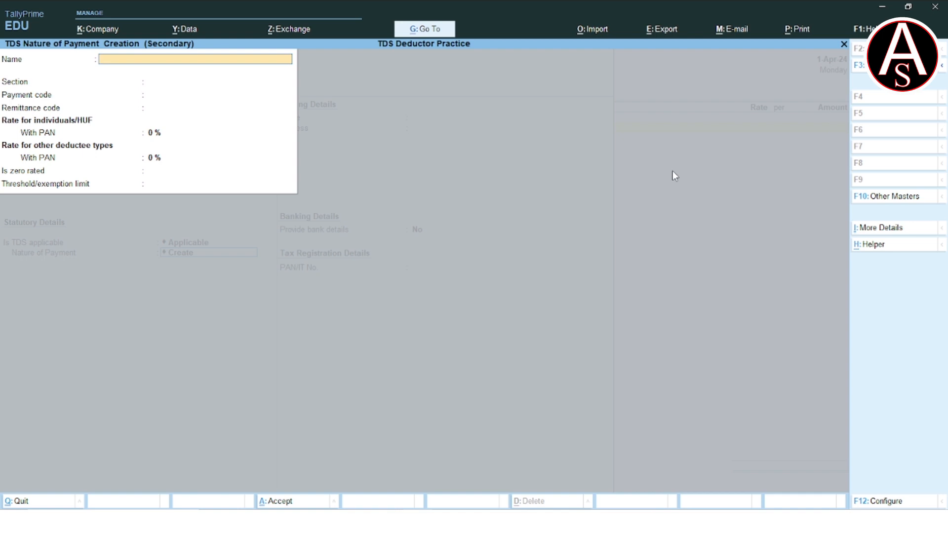
key(ctrl)
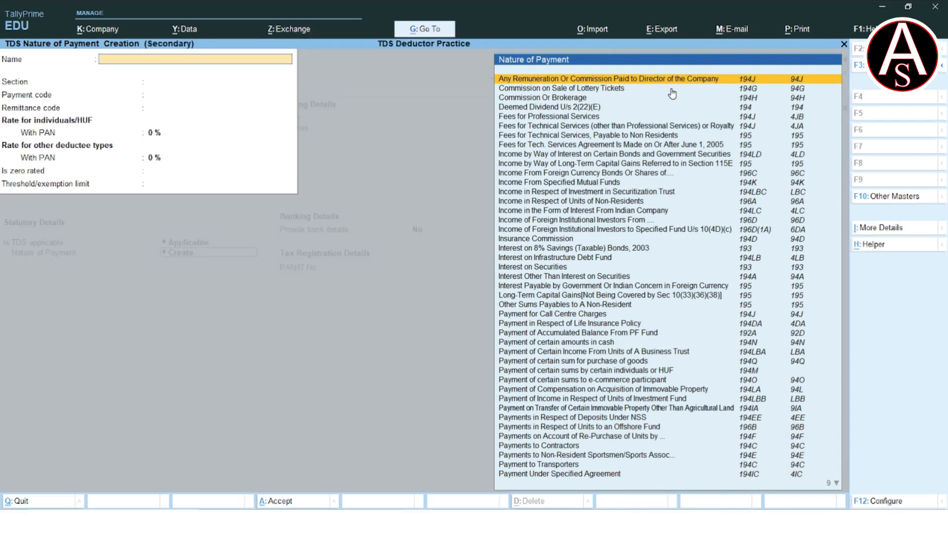
key(Escape)
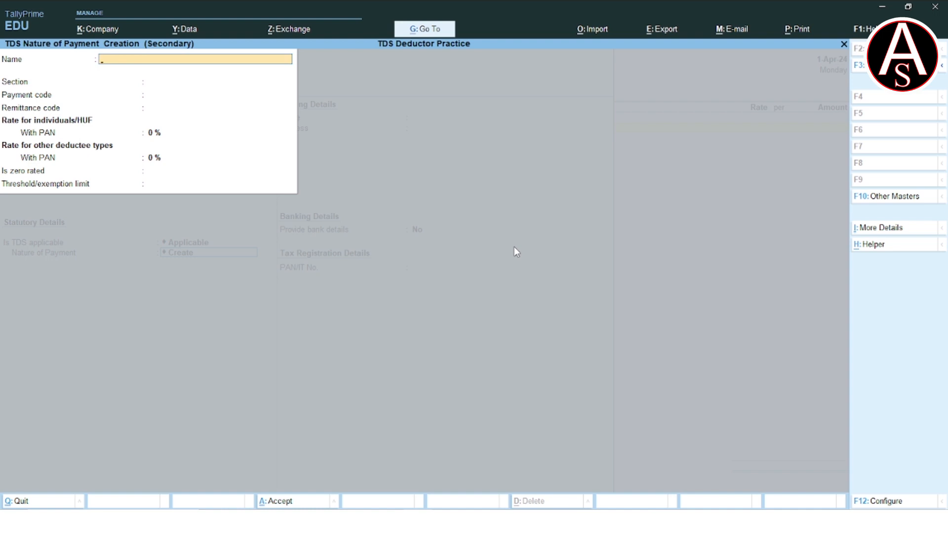
text(Fees for Professional Servces)
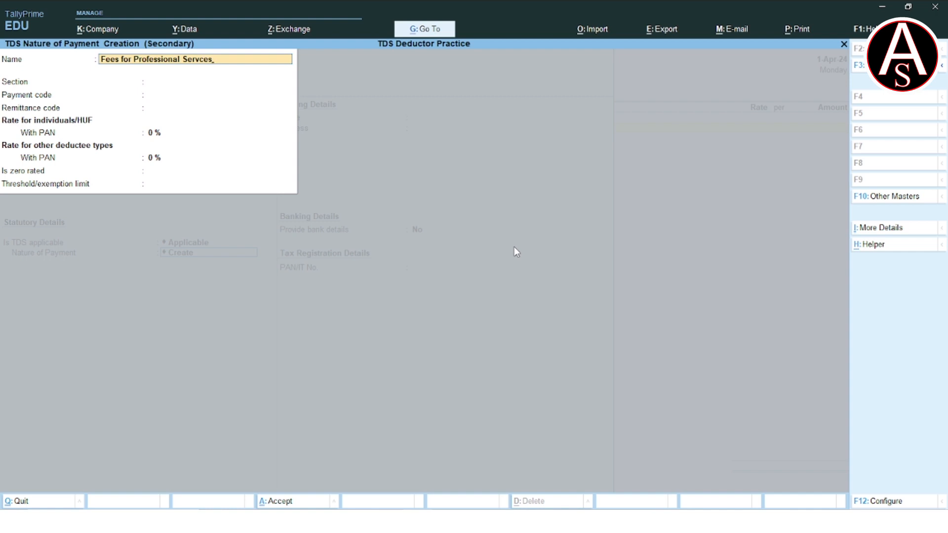
key(Return)
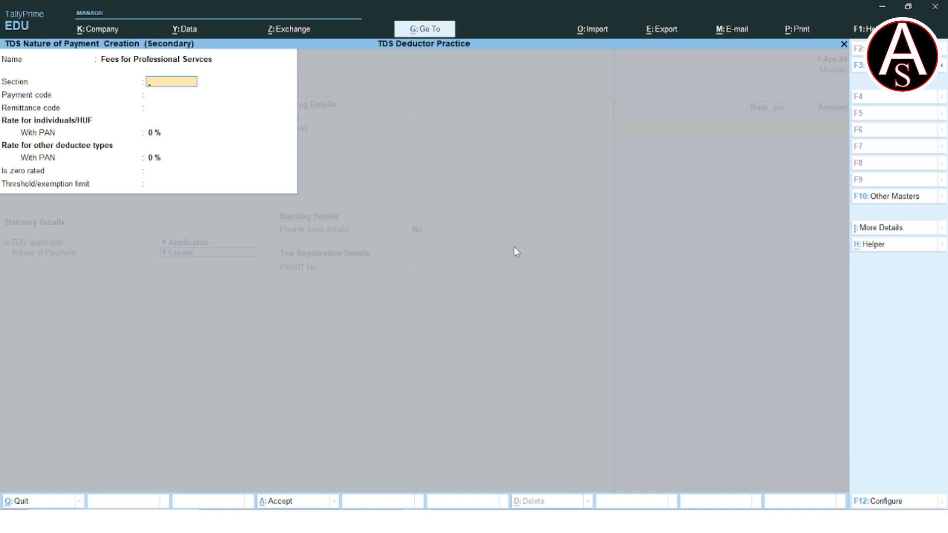
Set section 194J, payment code 4JB and a 10% with-PAN rate for individuals/HUF, leaving the remittance code blank.
text(194J)
key(Return)
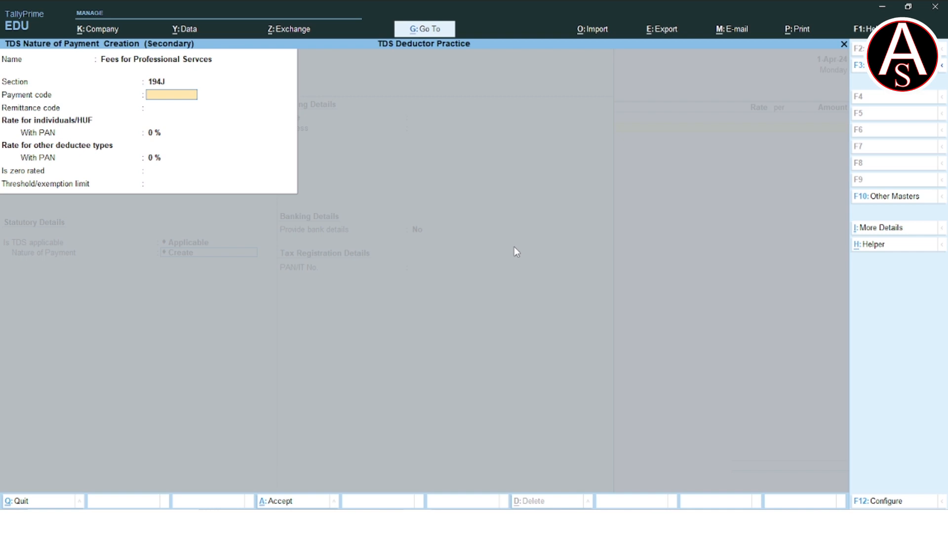
text(4JB)
key(Return)
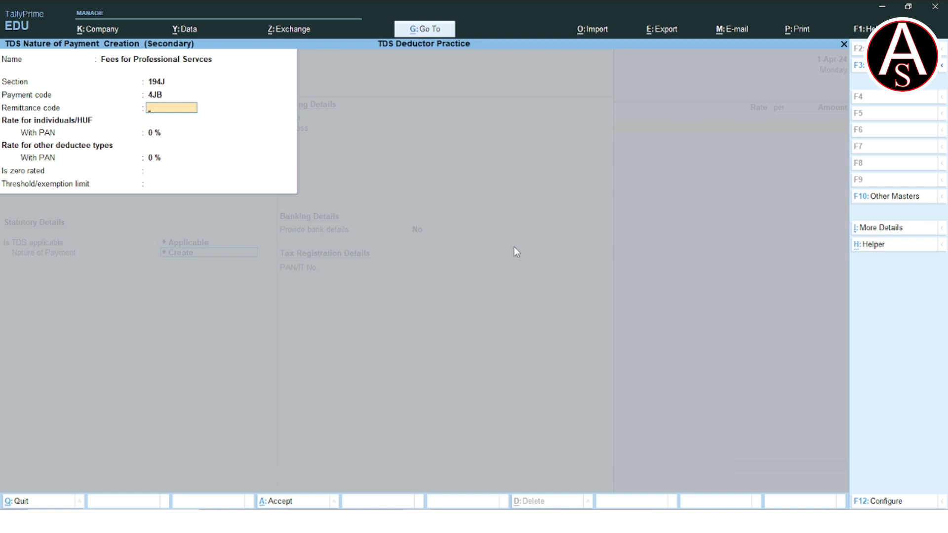
key(Return)
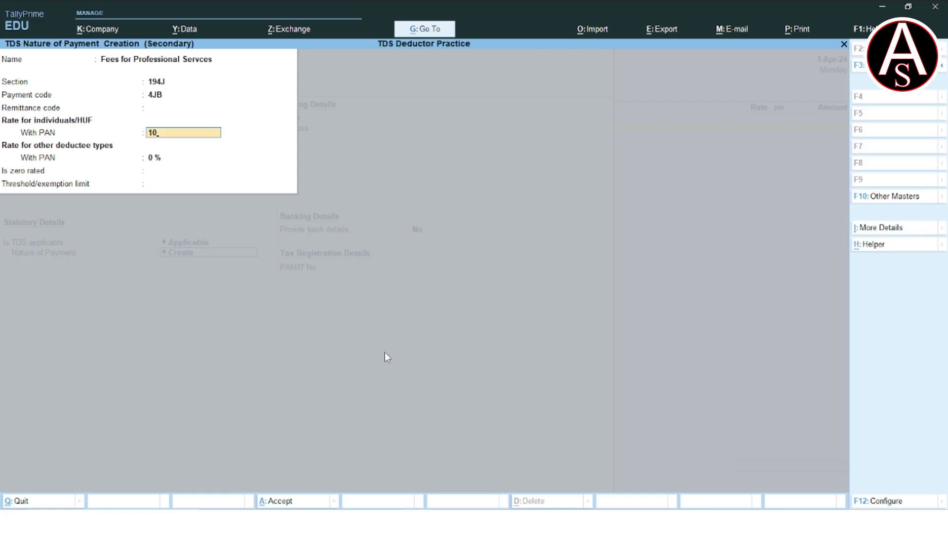
key(Return)
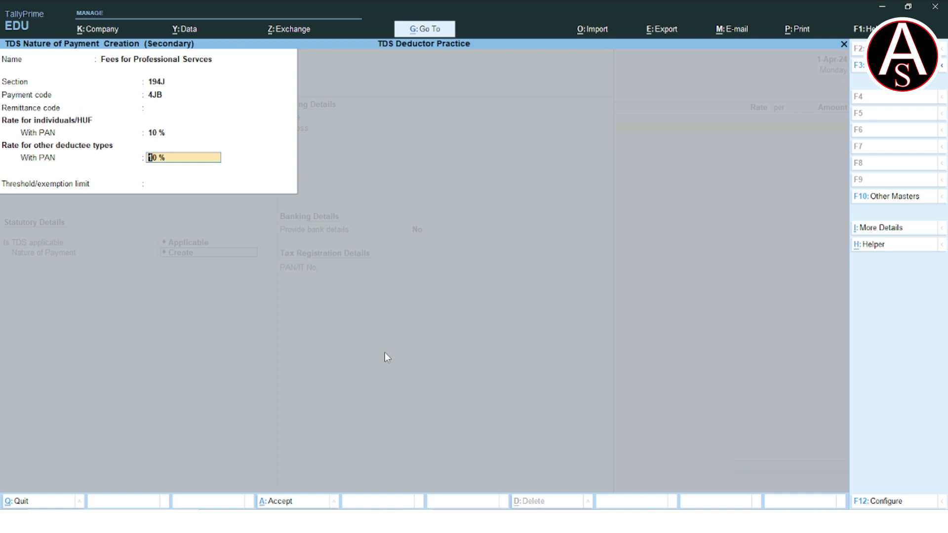
Allow tax rates without PAN in the nature of payment's configuration and keep 10% with PAN for other deductee types.
key(F12)
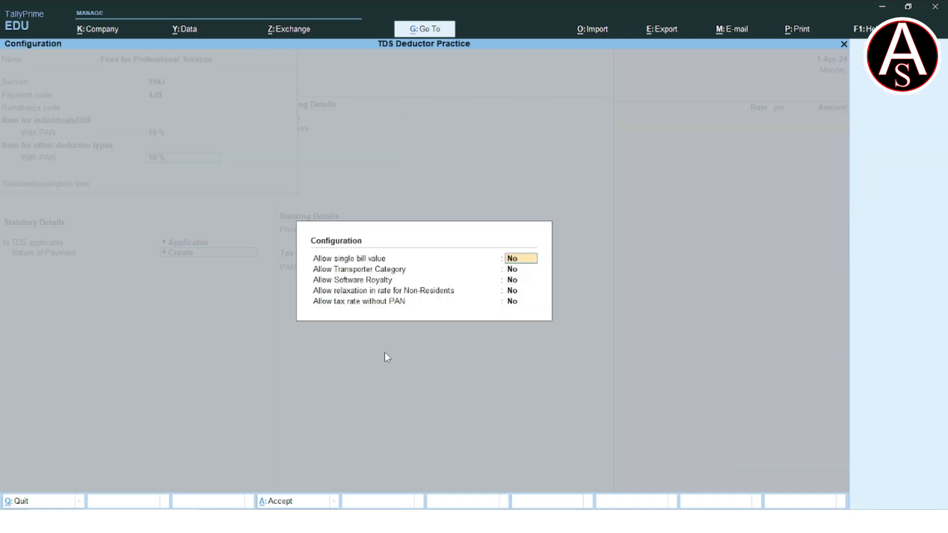
key(Return)
key(Return)
key(Return)
key(Return)
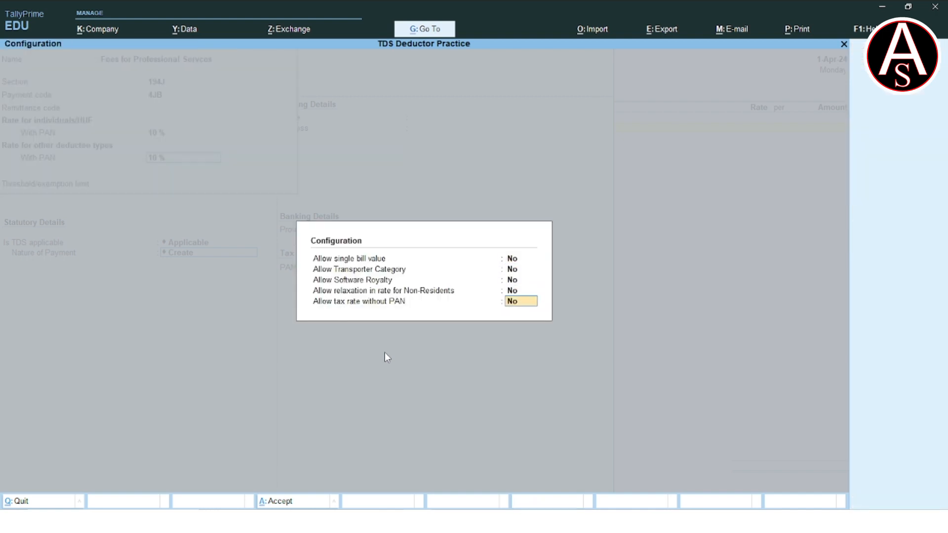
text(y)
key(Return)
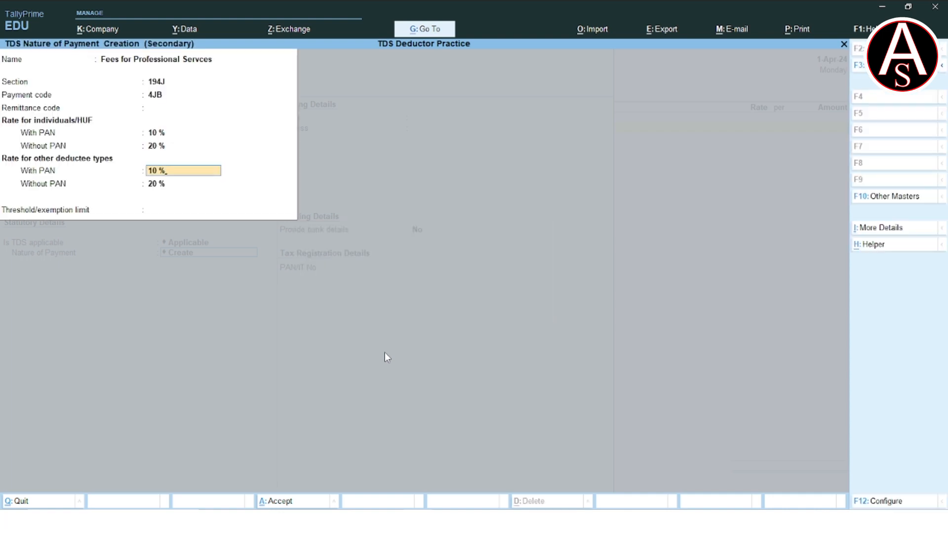
key(Return)
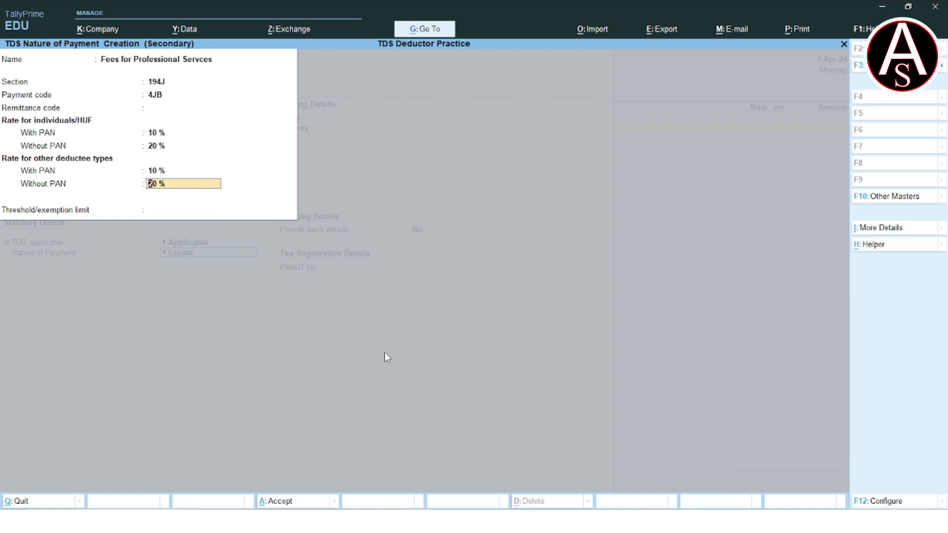
Turn off tax rates without PAN in the nature of payment's configuration.
key(F12)
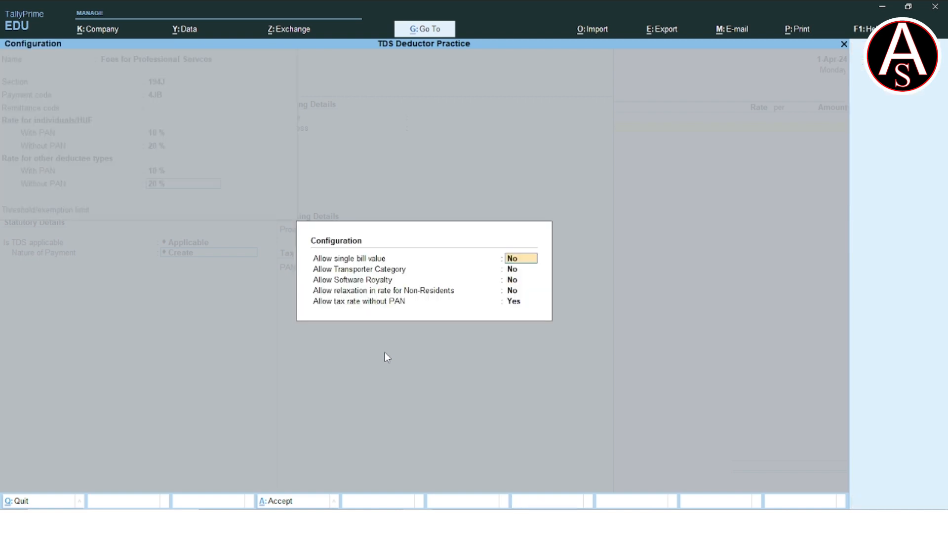
key(Return)
key(Return)
key(Return)
key(Return)
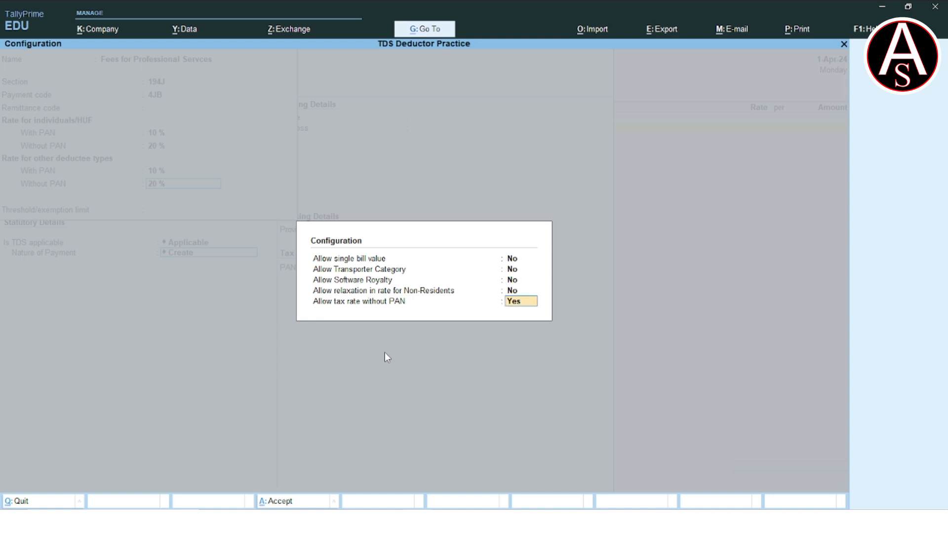
text(no)
key(Return)
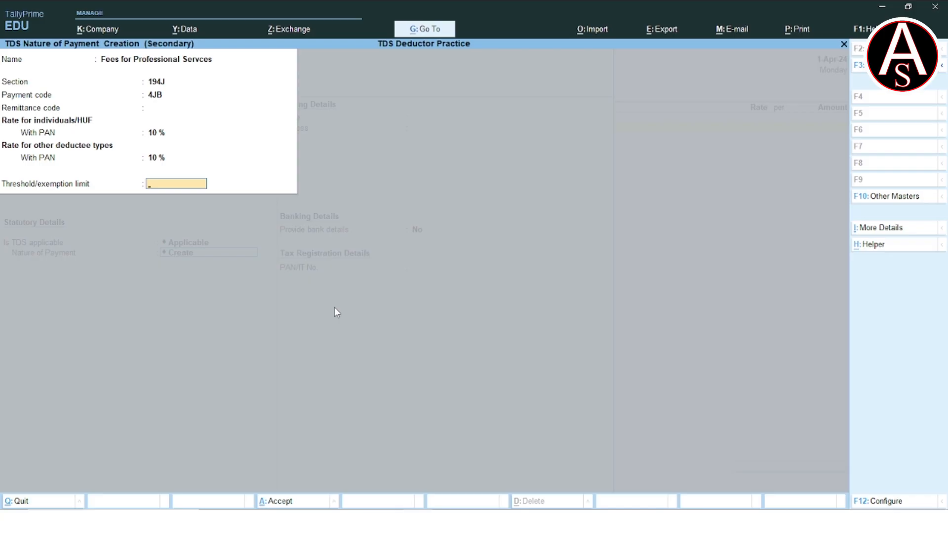
Set the threshold/exemption limit to 30,000 and save the nature of payment.
text(30000)
key(Return)
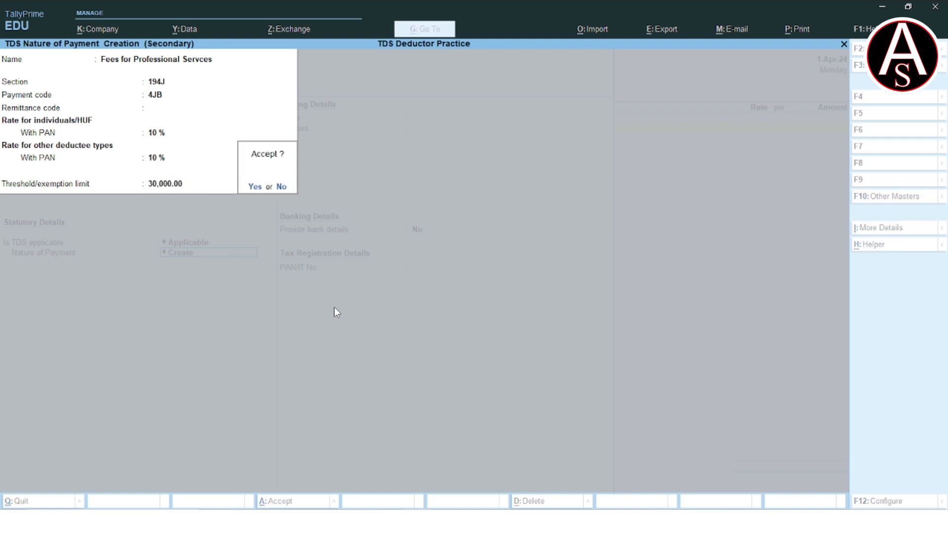
key(y)
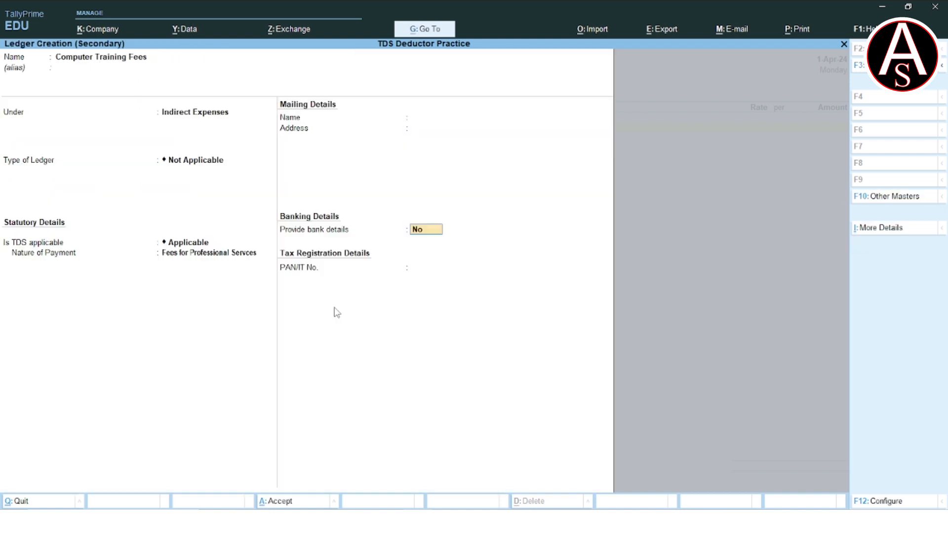
Save the Computer Training Fees ledger without bank details and enter 65,000 as its amount in the voucher.
key(Return)
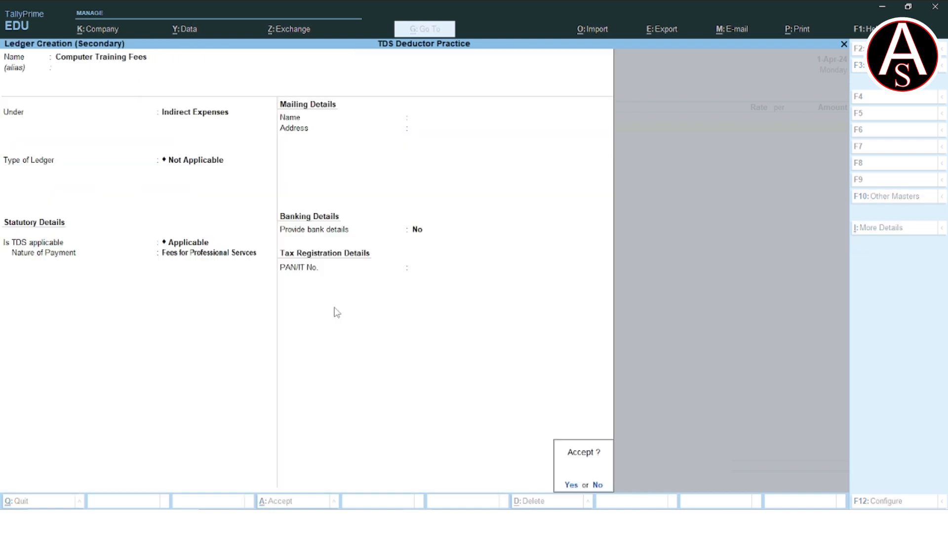
key(y)
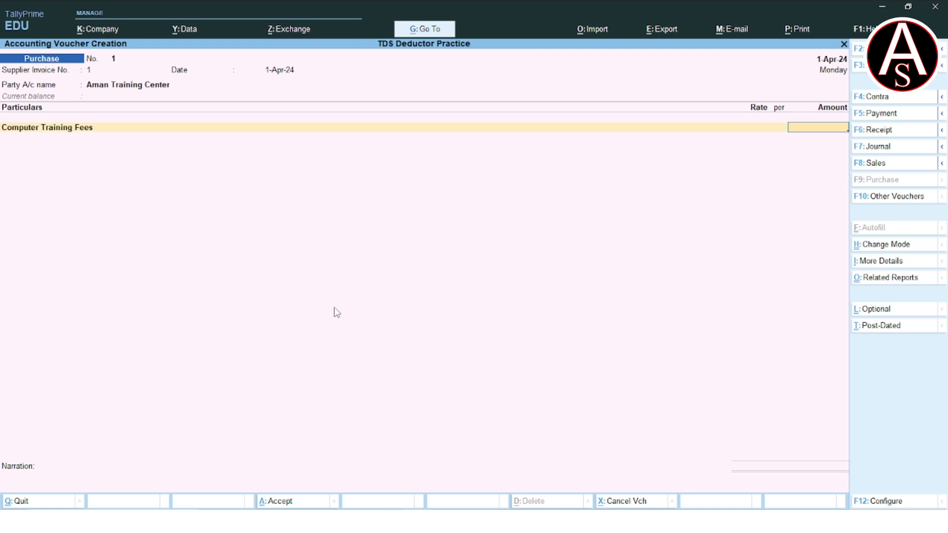
text(65000)
key(Return)
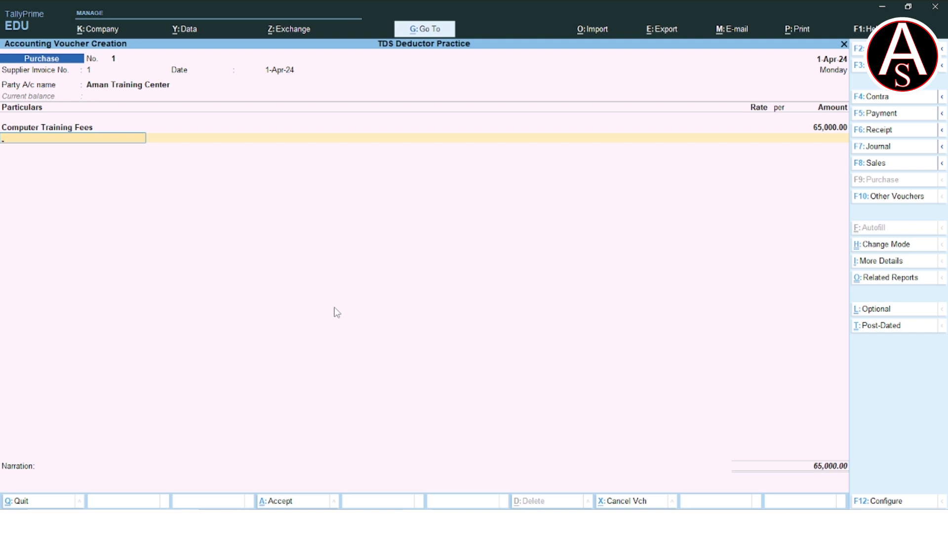
Start a new ledger named TDS Payable from the voucher's next particulars line and group it under Duties & Taxes.
key(alt+c)
text(TDS Payable)
key(Return)
key(Return)
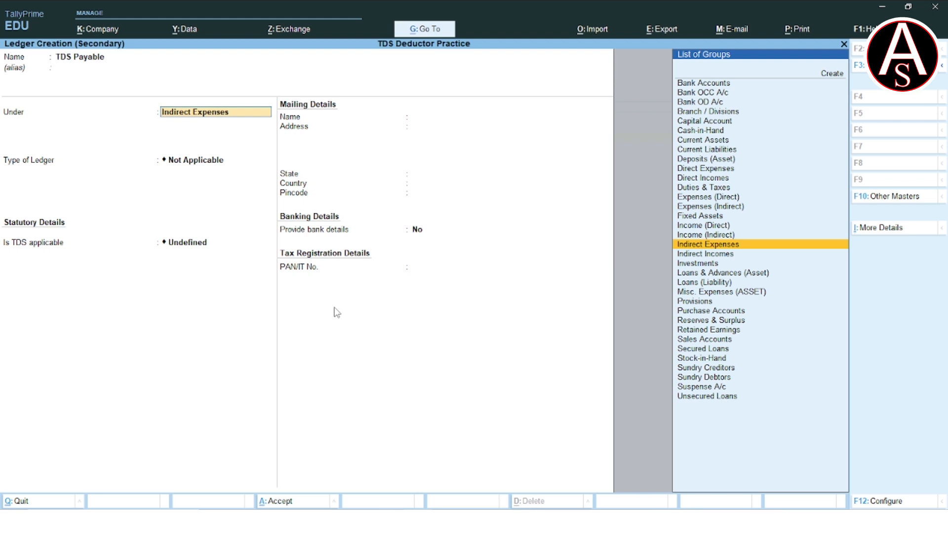
text(Duties & Taxes)
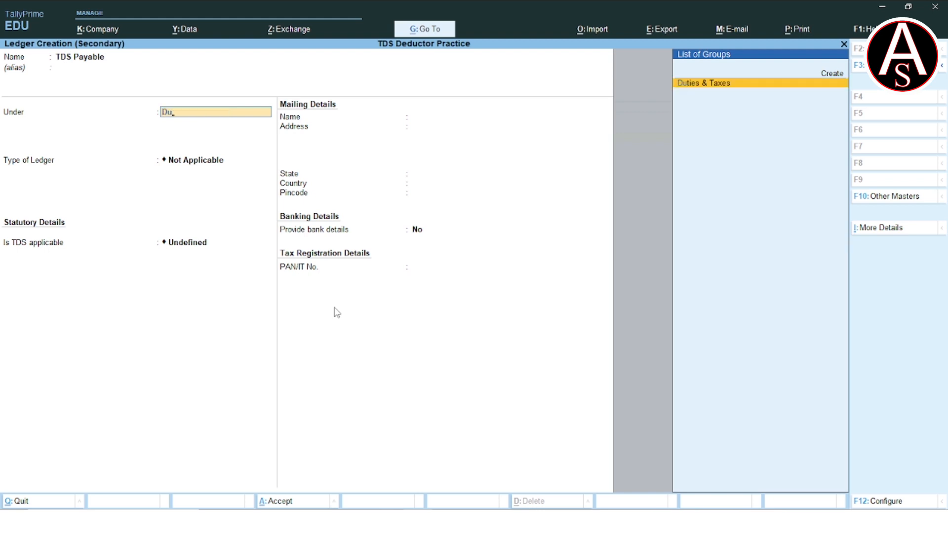
key(Return)
Set the duty/tax type to TDS with nature of payment Any, and save the TDS Payable ledger without bank details.
key(Down)
key(Return)
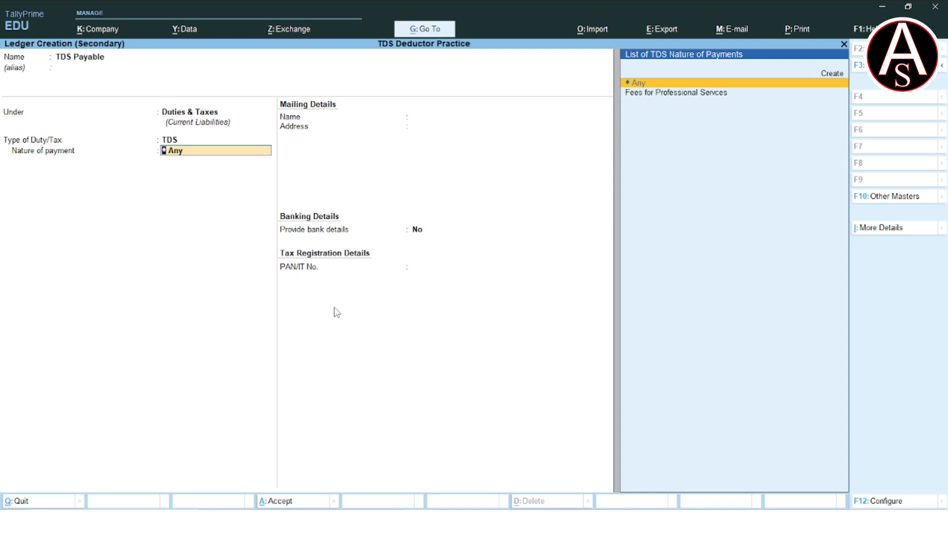
key(Return)
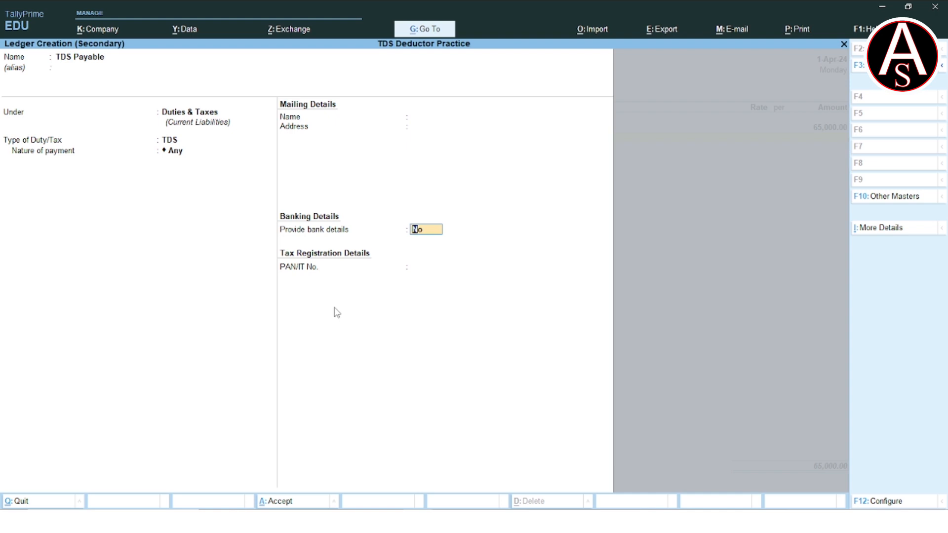
key(Return)
key(Return)
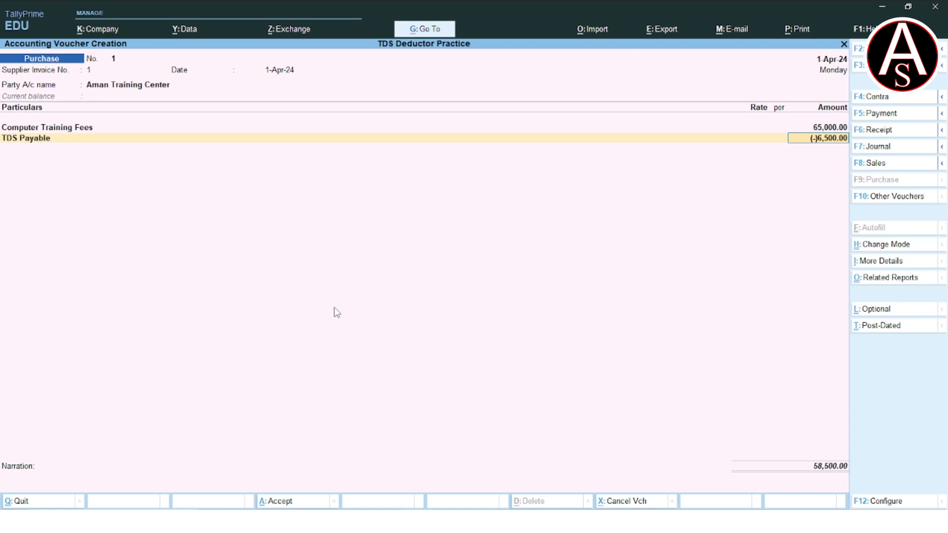
Enable Modify Tax details for TDS in the purchase voucher's configuration.
key(F12)
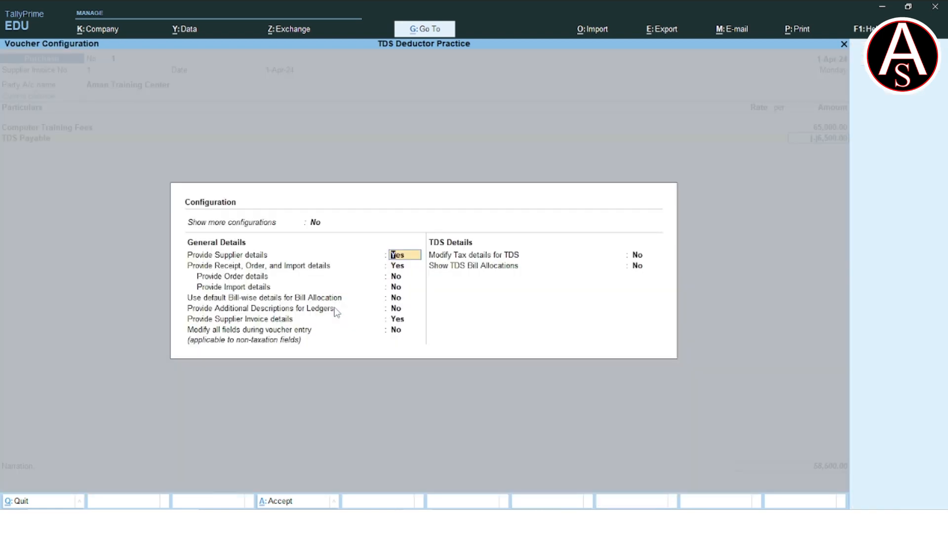
key(Down)
key(Down)
key(Down)
key(Down)
key(Down)
key(Down)
key(Down)
key(Down)
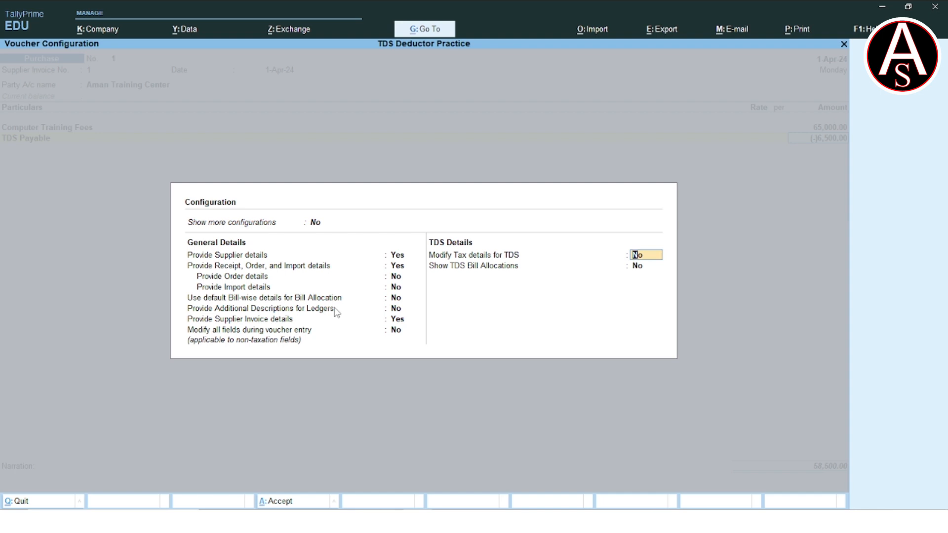
text(y)
key(Return)
key(Return)
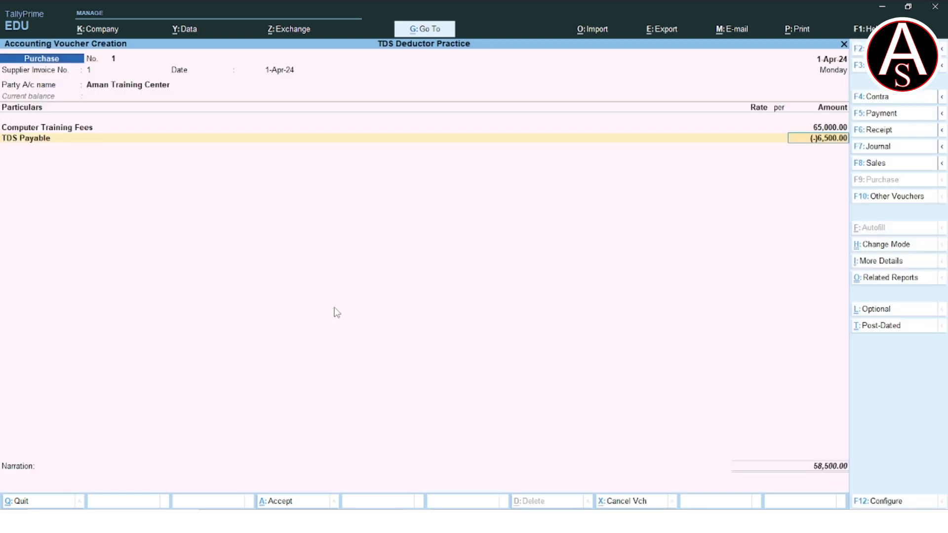
Go back through the voucher to accept the party details again and reconfirm the Computer Training Fees line's TDS nature of payment.
key(BackSpace)
key(BackSpace)
key(BackSpace)
key(BackSpace)
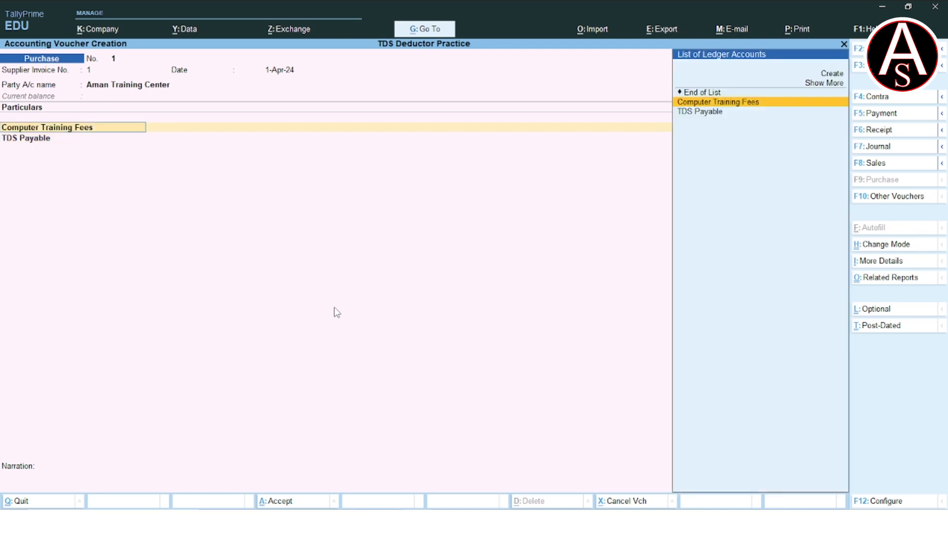
key(Return)
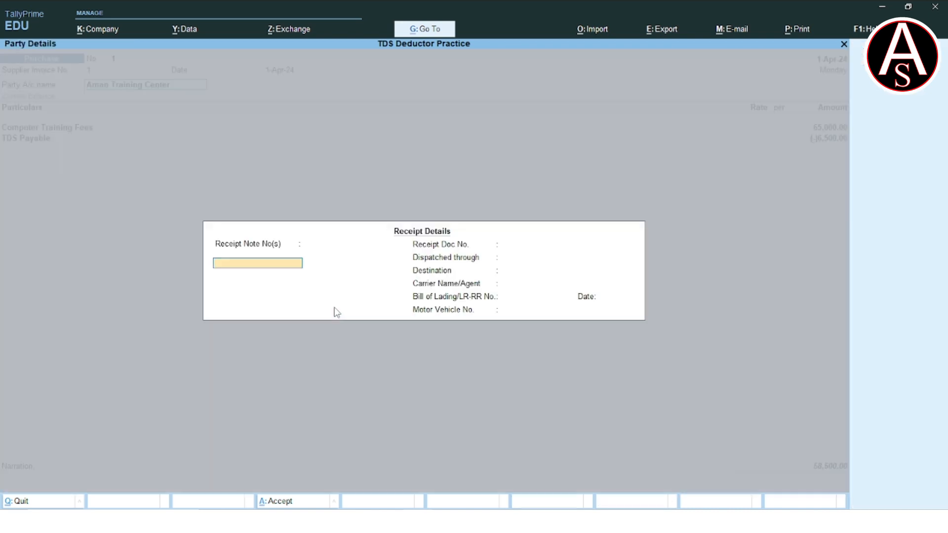
key(BackSpace)
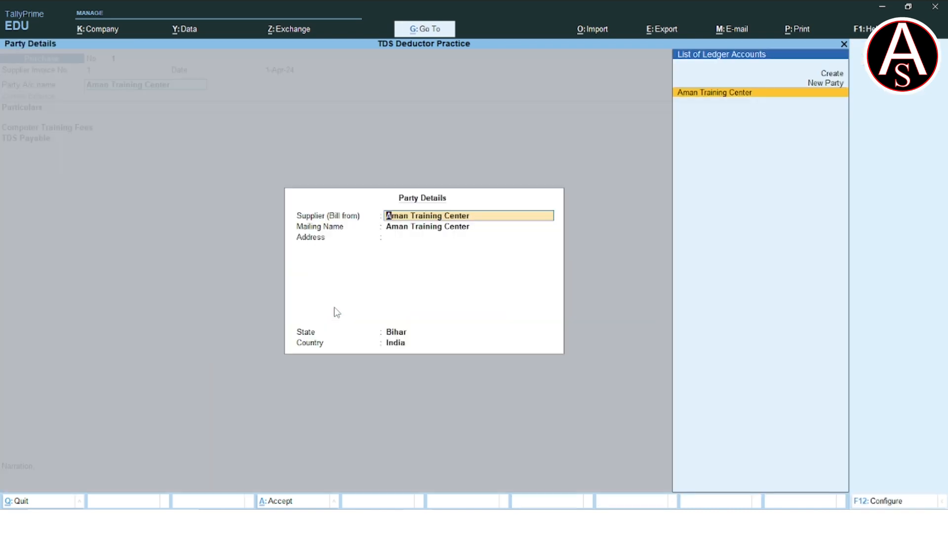
key(ctrl+a)
key(Return)
key(Return)
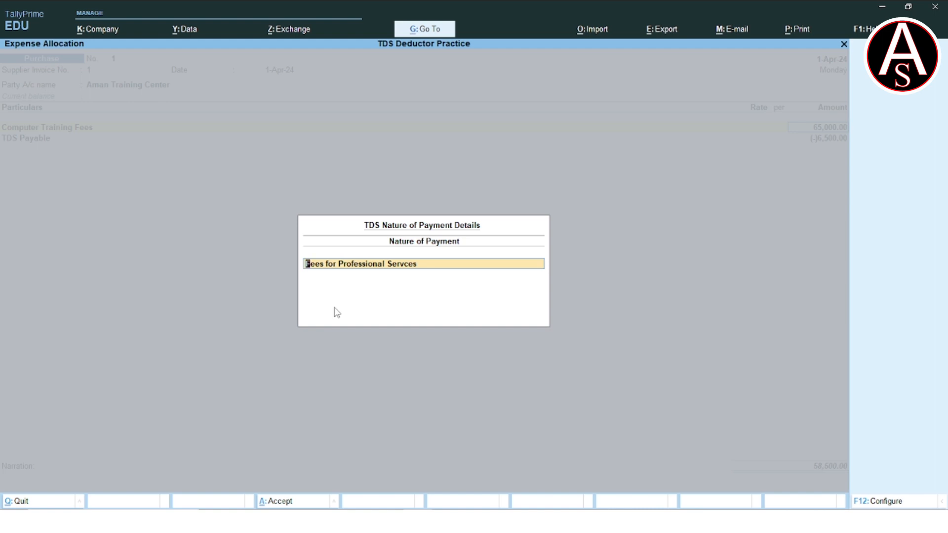
key(Return)
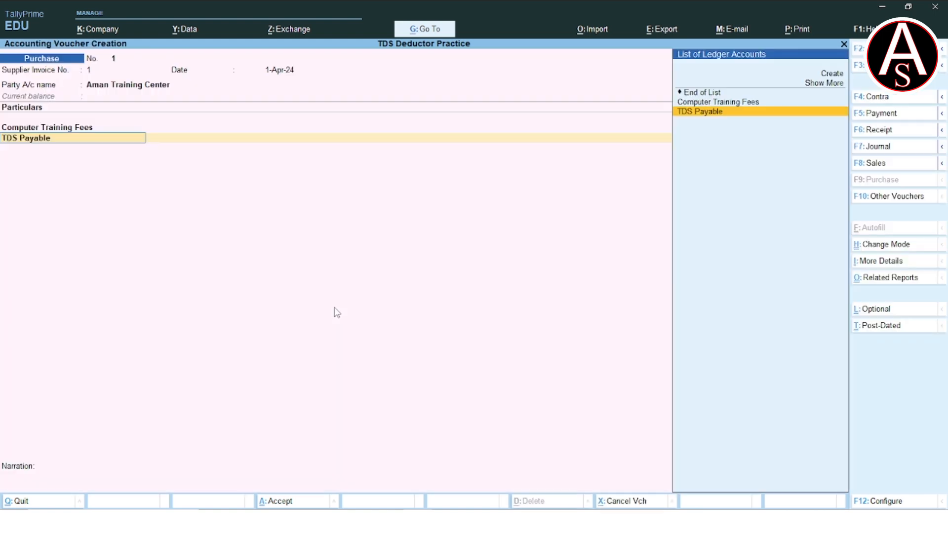
Turn off Modify Tax details for TDS in the purchase voucher's configuration and keep Show TDS Bill Allocations at No.
key(F12)
key(Down)
key(Down)
key(Down)
key(Down)
key(Down)
key(Down)
key(Down)
key(Down)
text(n)
key(Return)
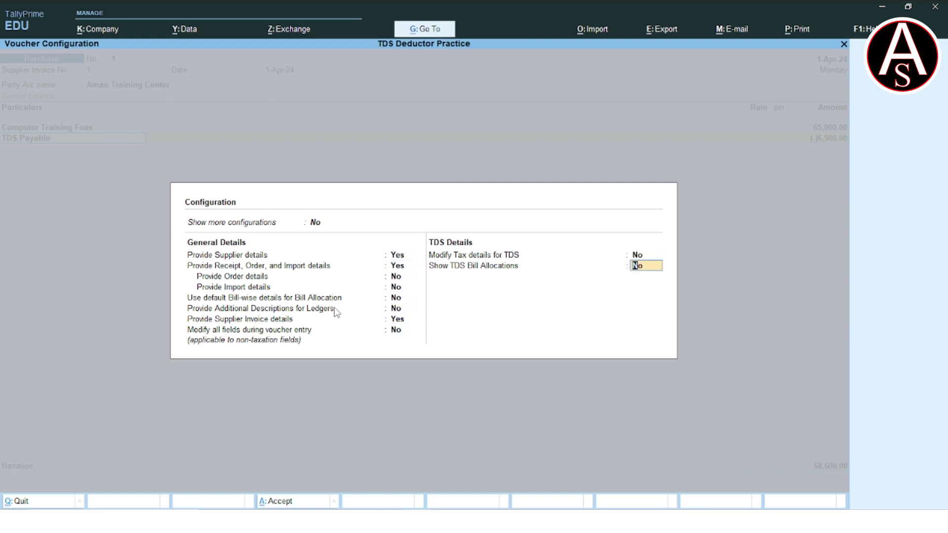
key(Return)
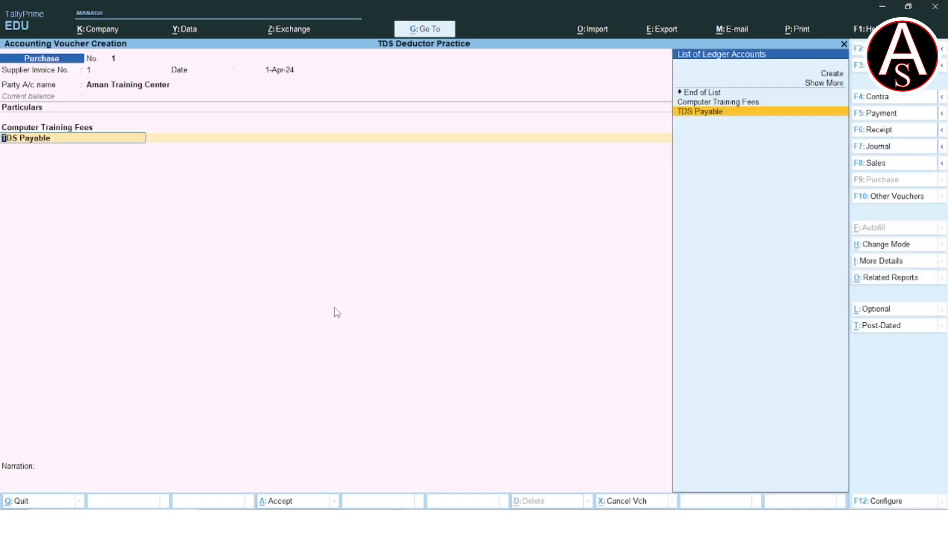
Accept TDS Payable as the voucher's second particulars line with its 6,500 deduction, and end the particulars list.
key(Return)
key(Return)
key(Return)
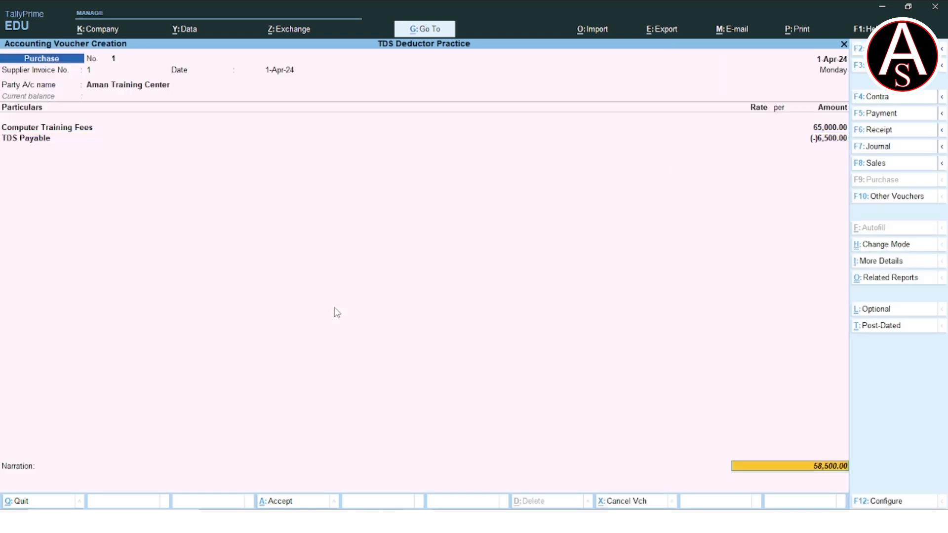
Allocate 65,000 Cr to Aman Training Center as New Ref 1 in the bill-wise details.
key(Return)
key(Return)
key(Return)
key(Return)
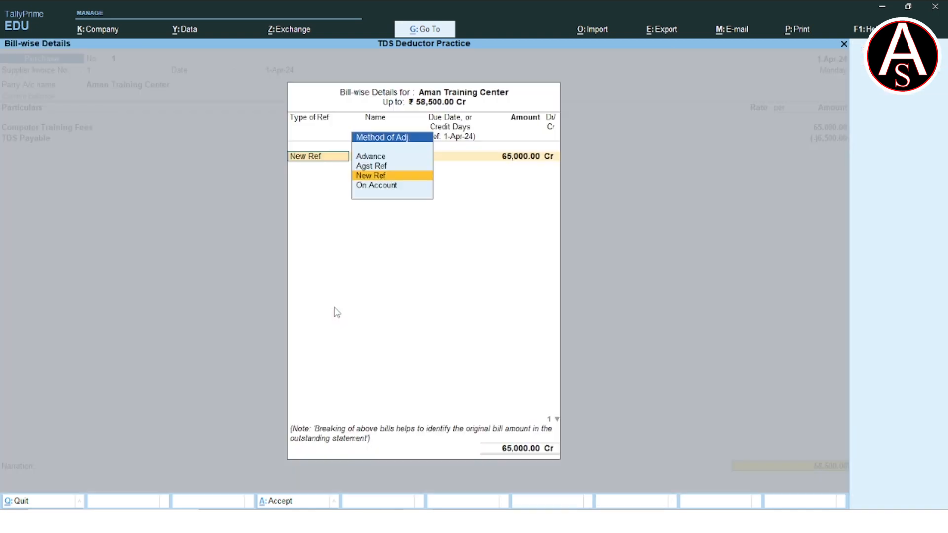
key(Return)
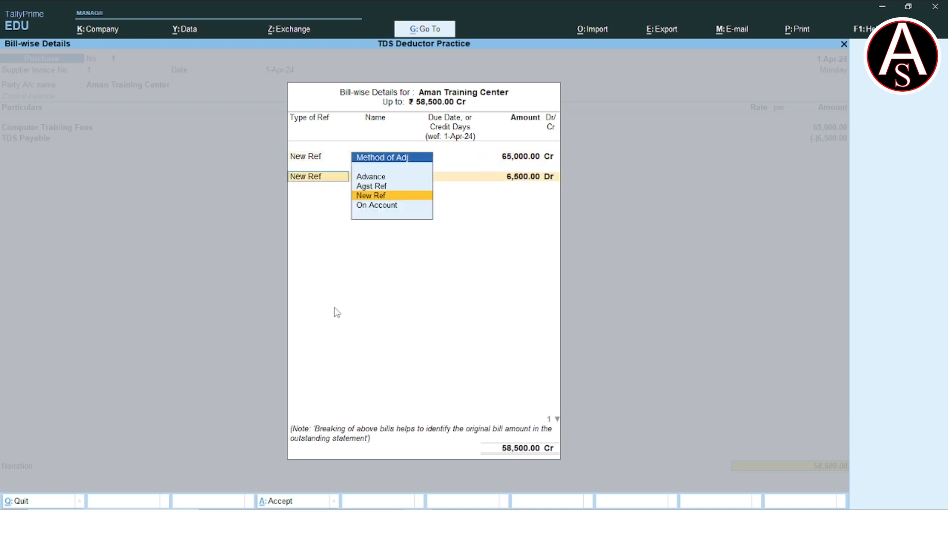
Allocate the 6,500 Dr TDS deduction as New Ref 1 and save the purchase voucher without a narration.
key(Return)
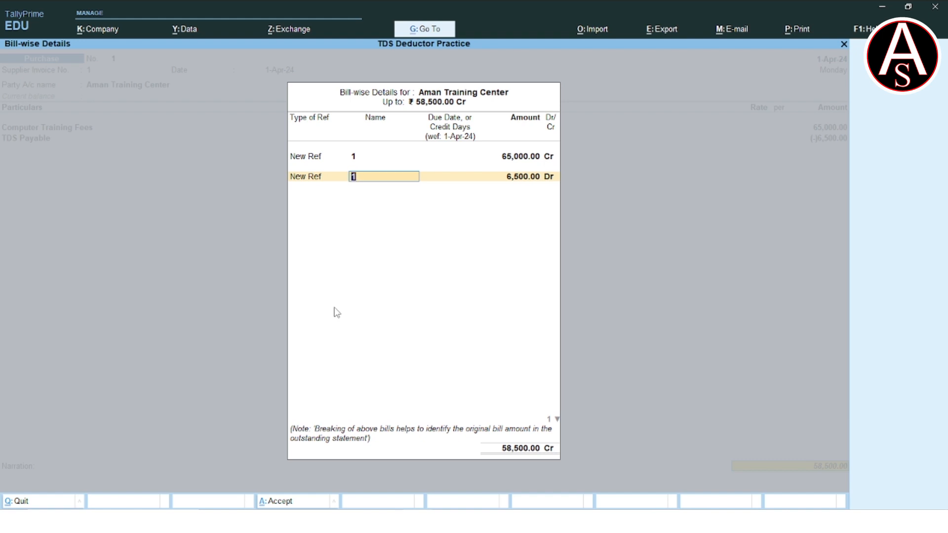
key(Return)
key(Return)
key(Return)
key(Return)
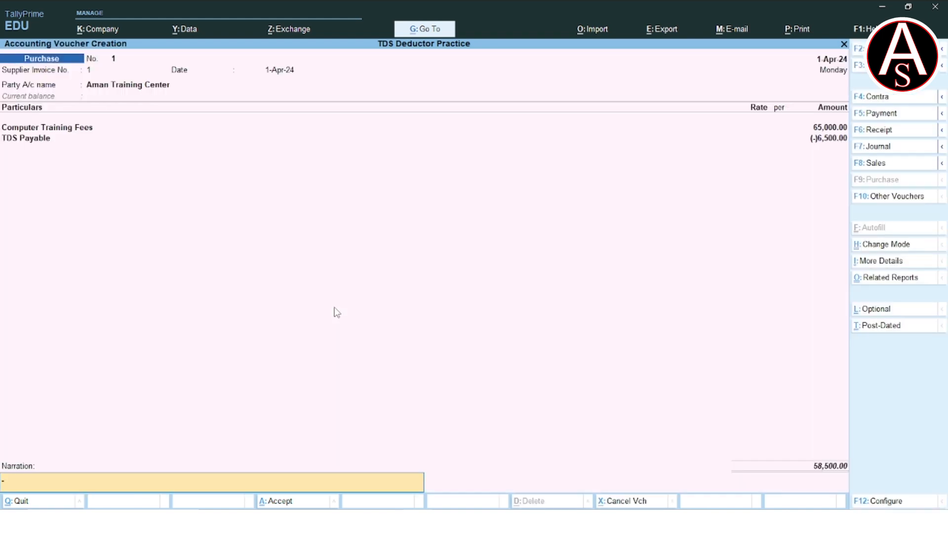
key(Return)
key(Return)
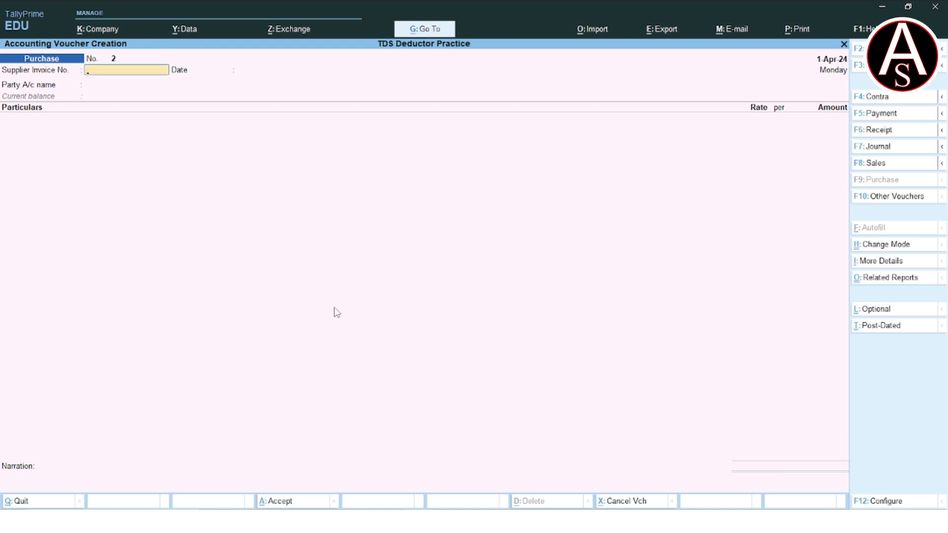